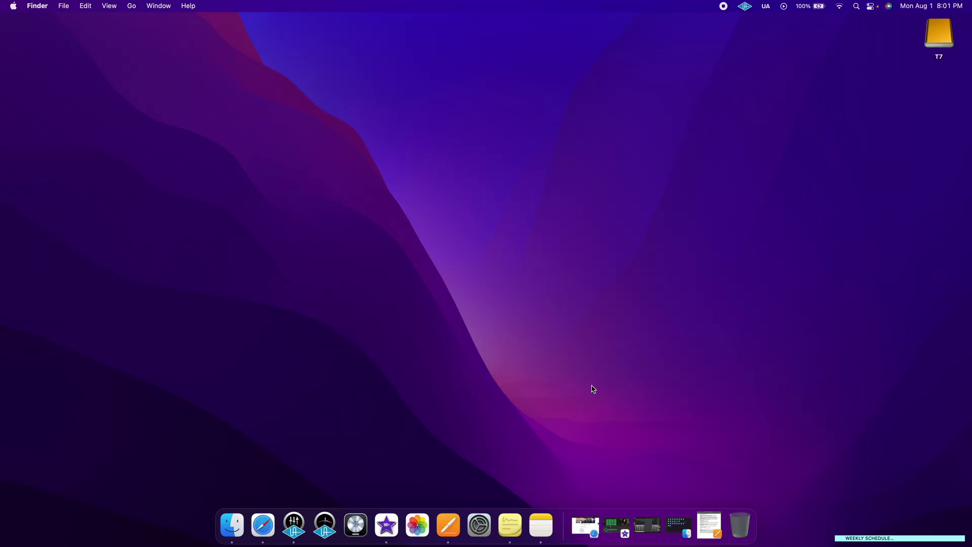
Launch Logic Pro from a Spotlight search for 'logi'
key("super+space")
key("BackSpace")
type("logi")
key("Return")
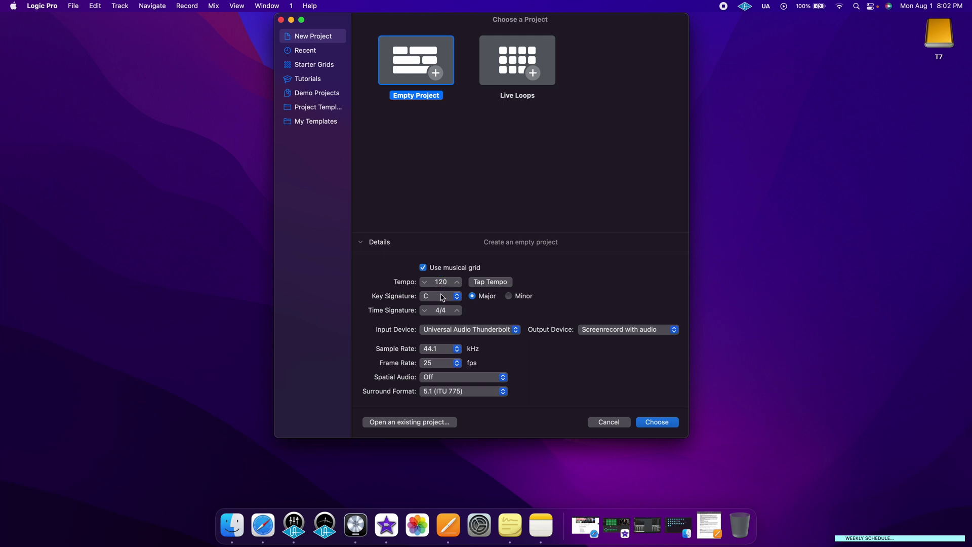
Tap the tempo down to 86 BPM and create the Empty Project
left_click(501, 285)
left_click(501, 284)
left_click(661, 422)
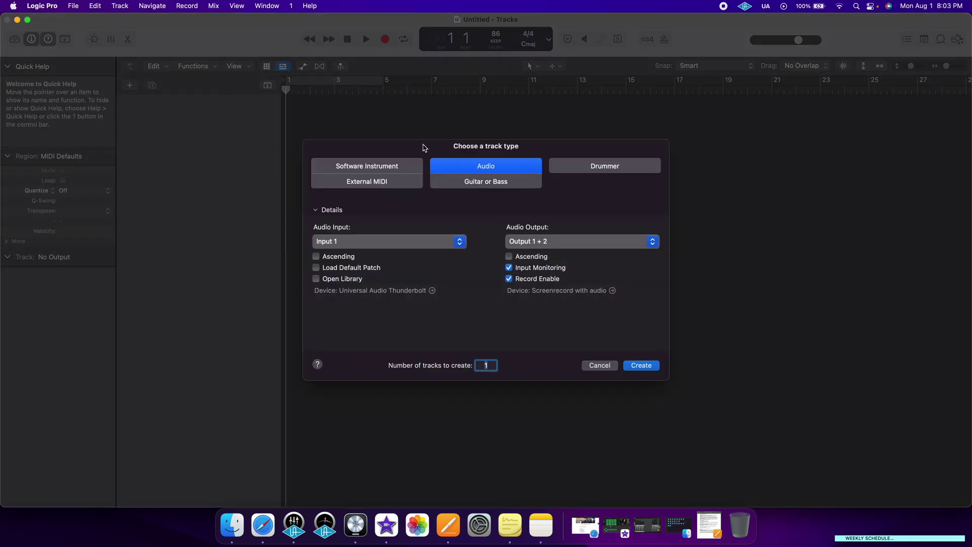
Compare the track types, then add one Audio track, Audio 1, on Input 1 to Stereo Out
left_click(384, 187)
left_click(383, 172)
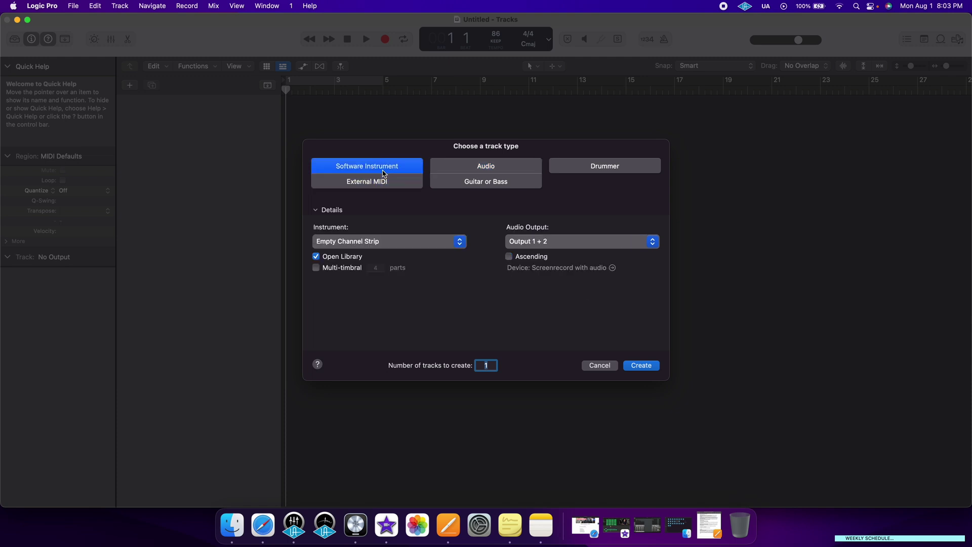
left_click(468, 170)
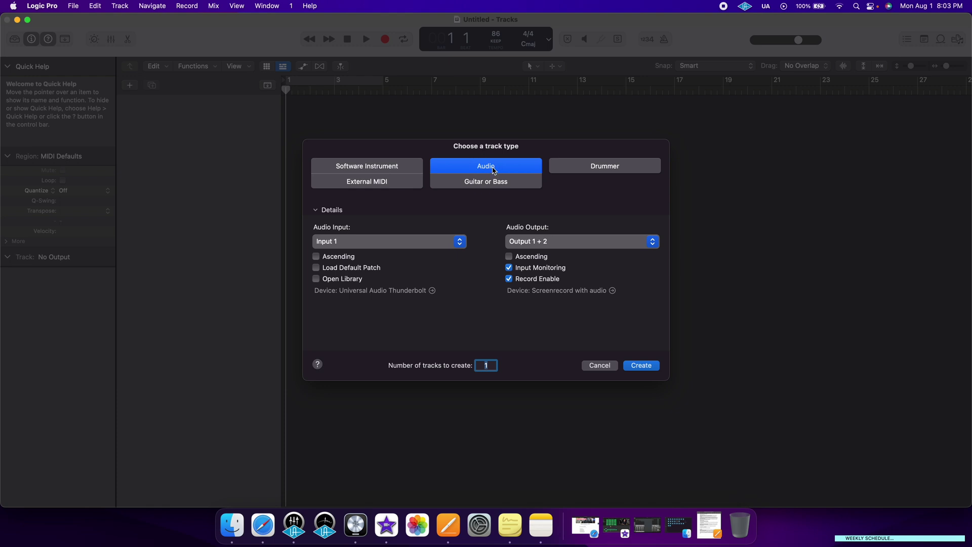
left_click(603, 167)
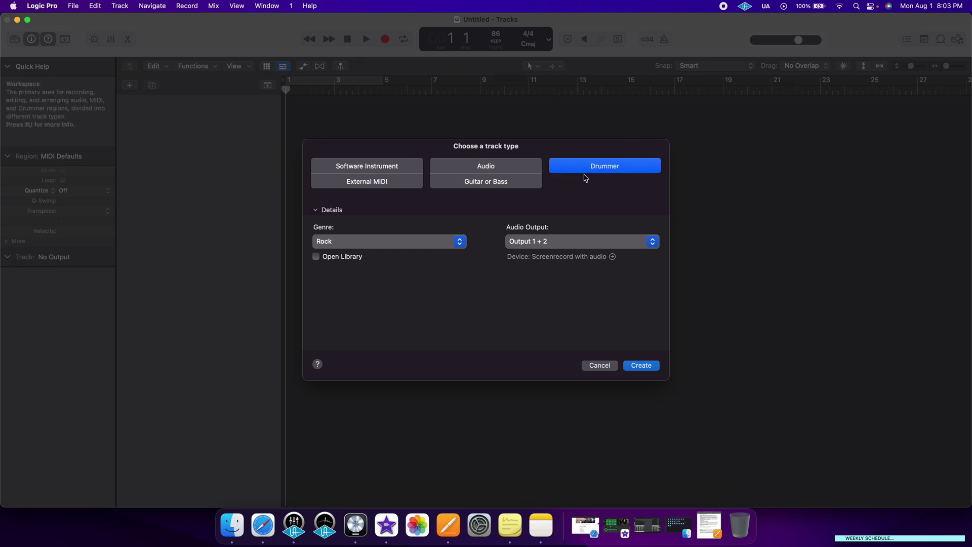
left_click(481, 185)
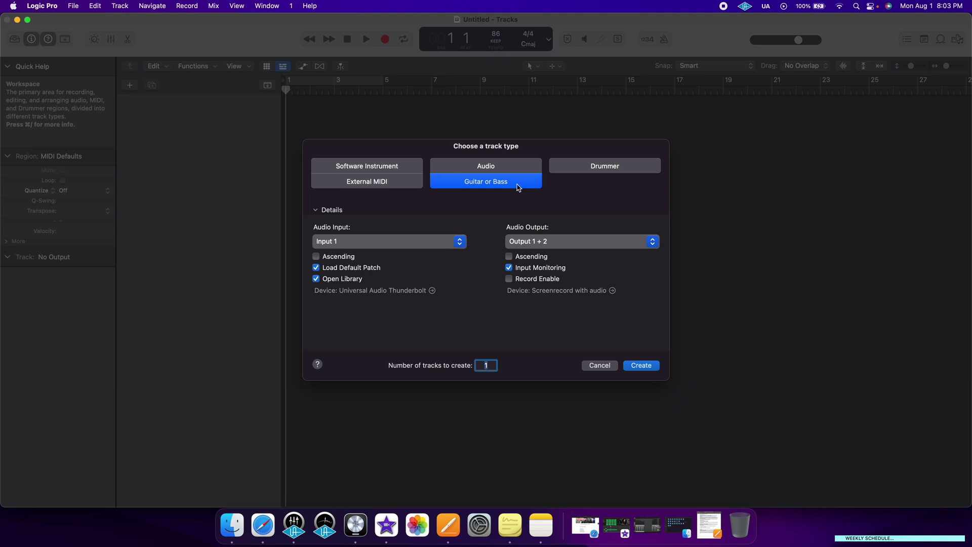
left_click(509, 169)
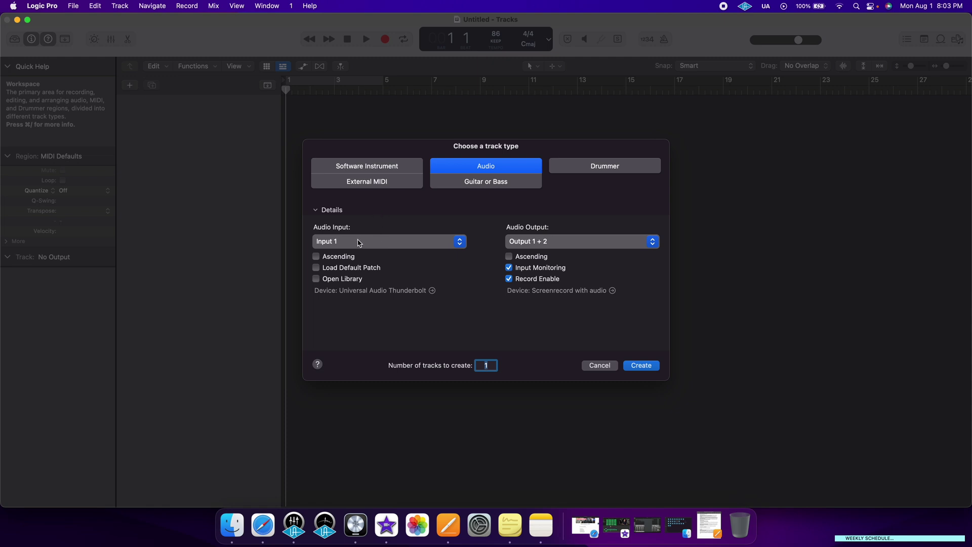
left_click(641, 366)
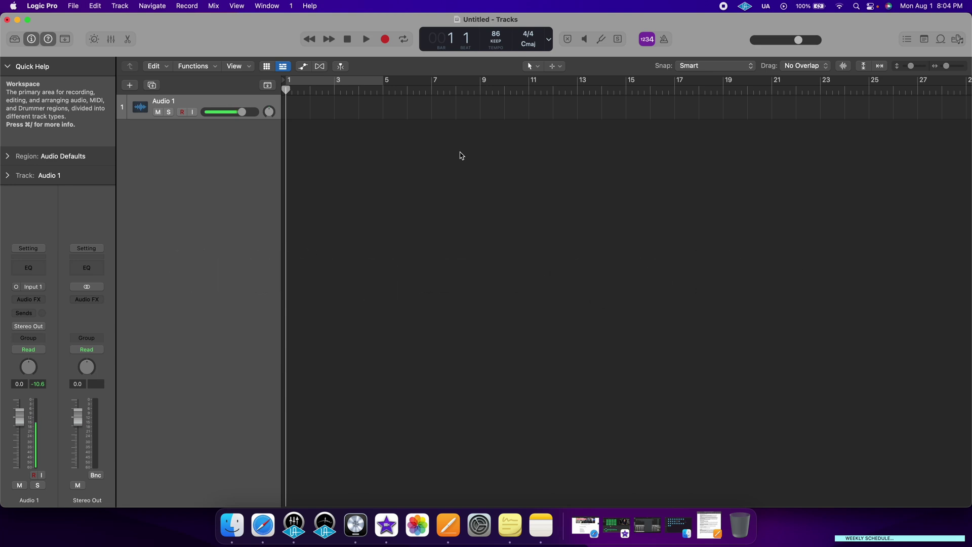
Enable Complete Features in Logic Pro's Advanced preferences
left_click(57, 6)
mouse_move(70, 36)
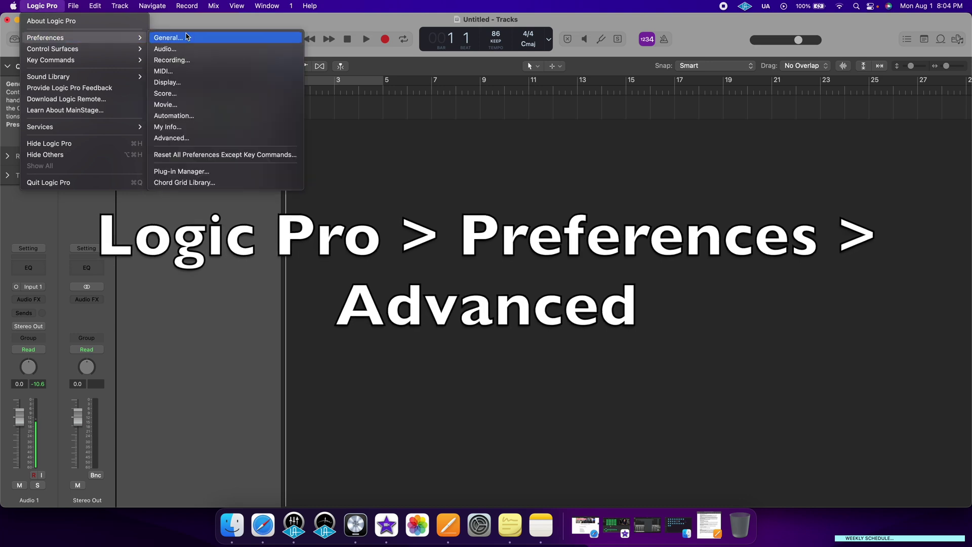
left_click(178, 139)
left_click(418, 120)
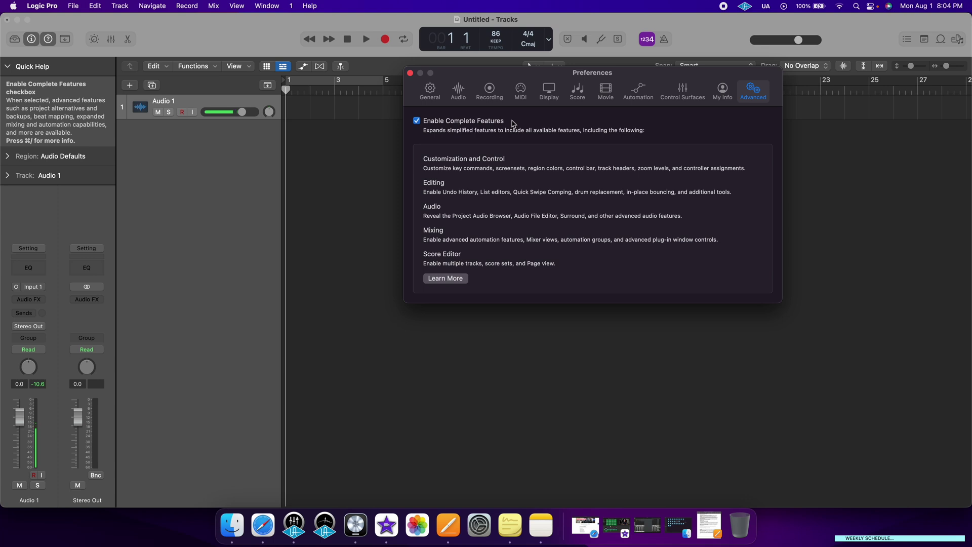
left_click(410, 73)
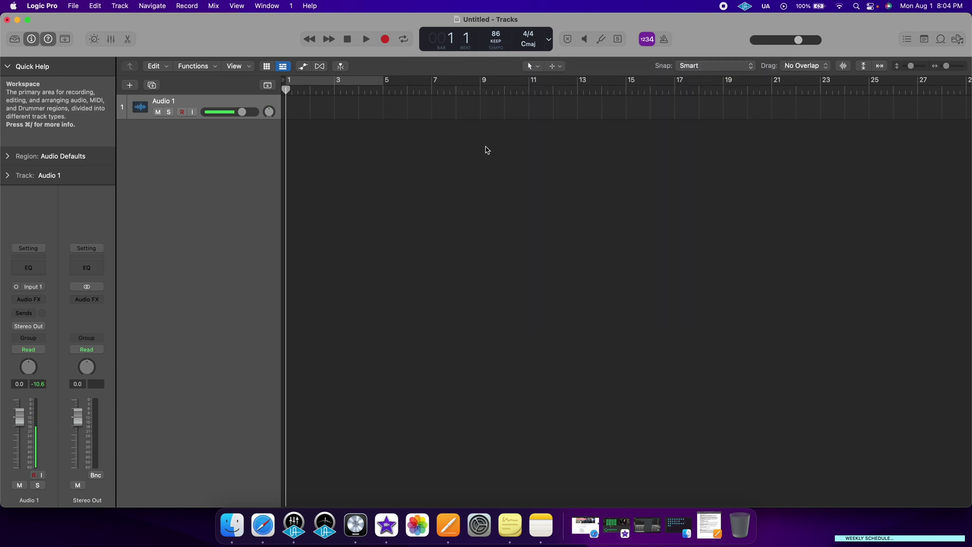
Turn on Low Latency Monitoring Mode and move the playhead forward to bar 2
left_click(187, 5)
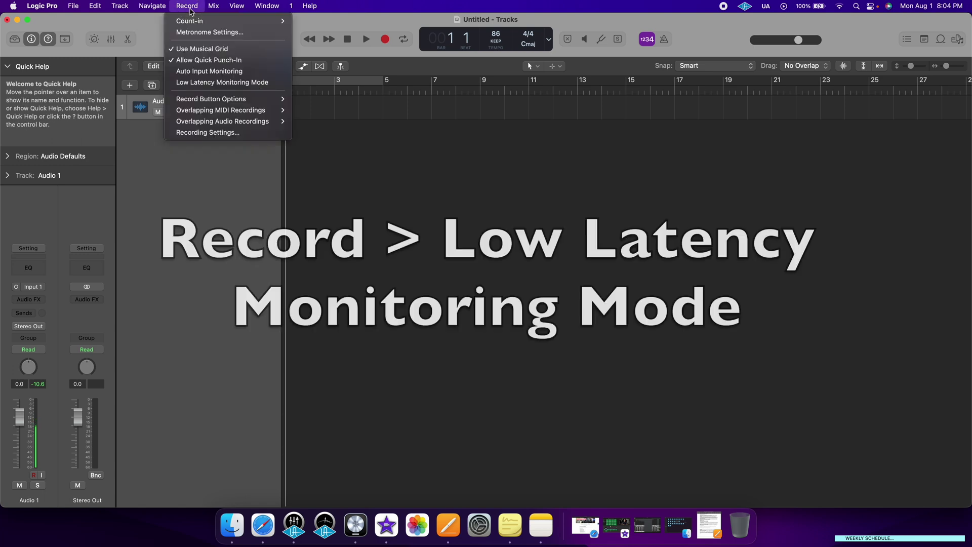
left_click(265, 82)
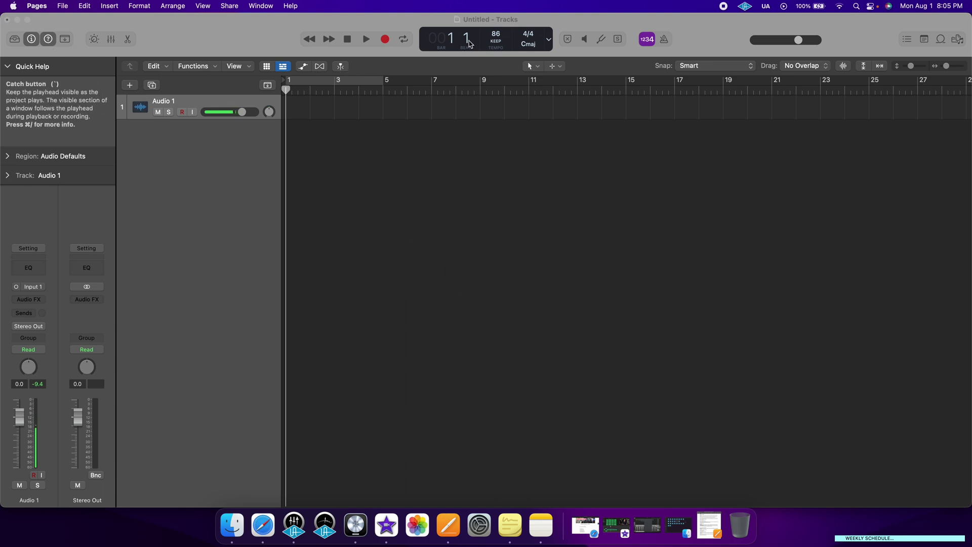
left_click(328, 39)
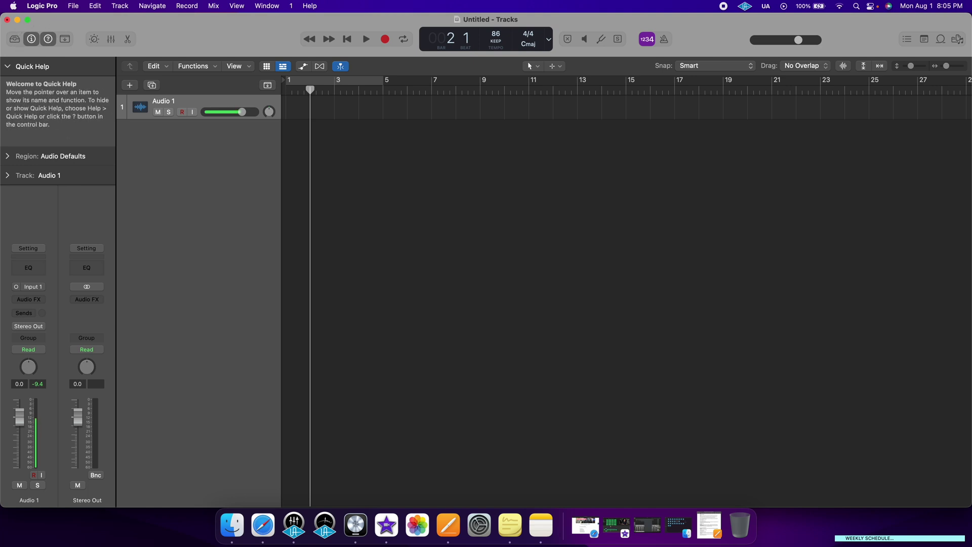
Load the Electric Guitar and Bass > Clean Guitar > Amazing Tweed patch from the Library
left_click(11, 40)
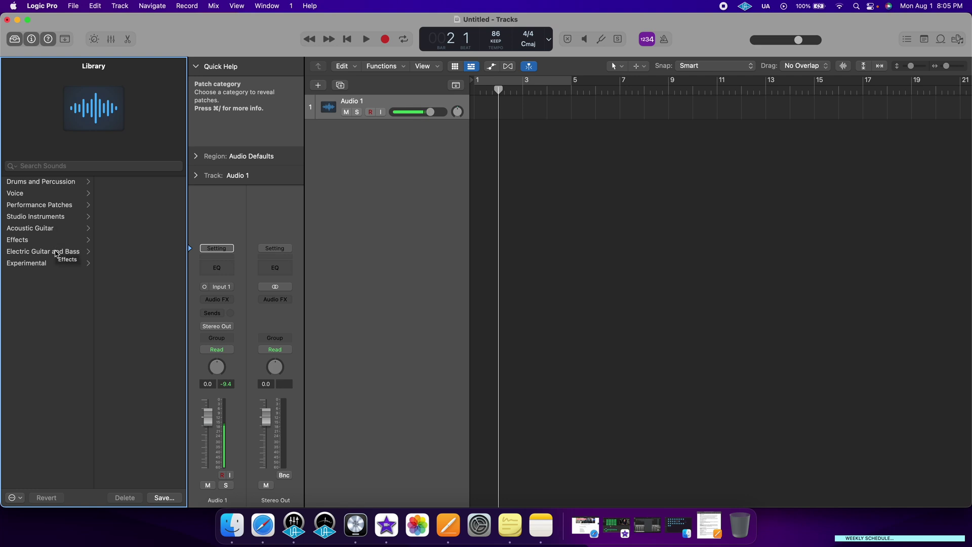
left_click(57, 252)
left_click(148, 183)
left_click(147, 183)
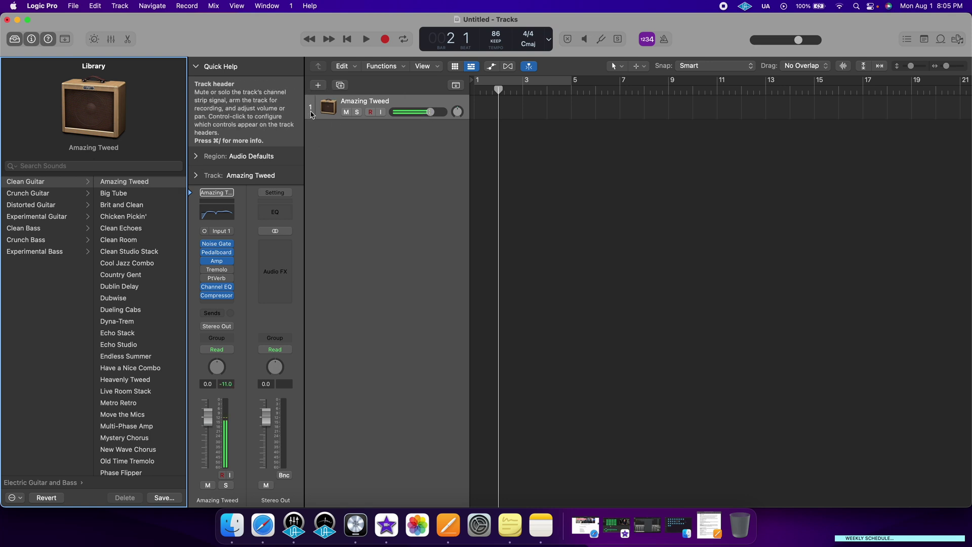
mouse_move(224, 262)
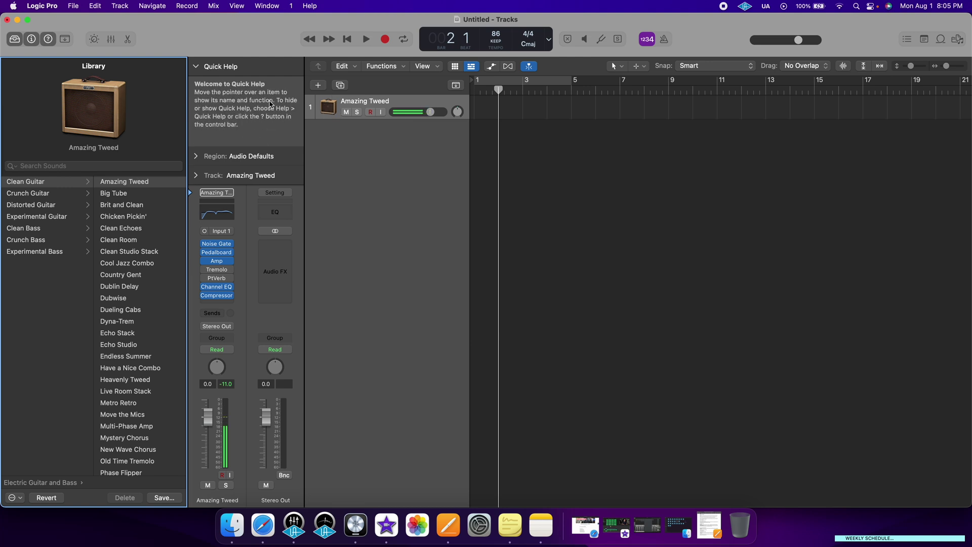
Pan the track slightly left, lower its volume a little, and show the toolbar
left_click(31, 40)
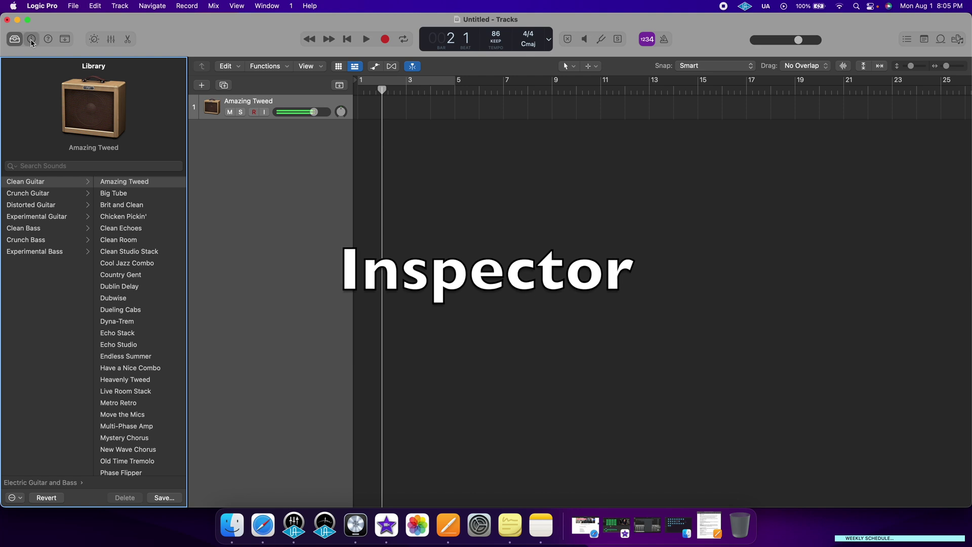
left_click(31, 40)
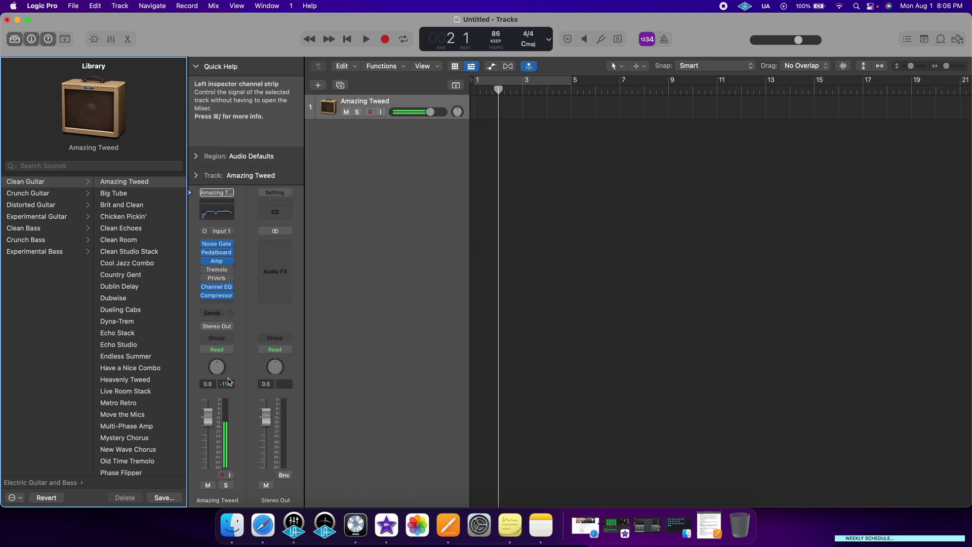
left_click(32, 40)
left_click(31, 40)
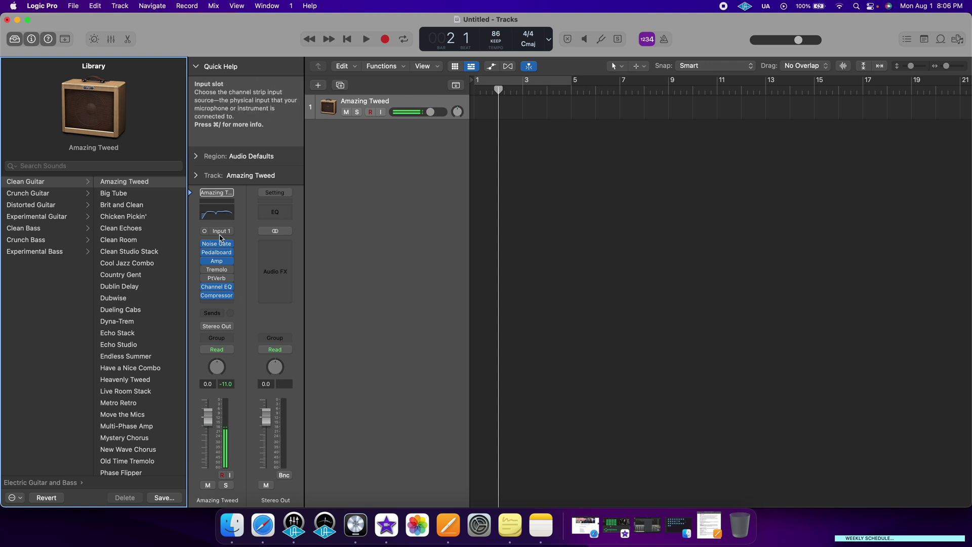
left_click_drag(213, 344, 201, 364)
left_click_drag(208, 418, 211, 424)
left_click(65, 39)
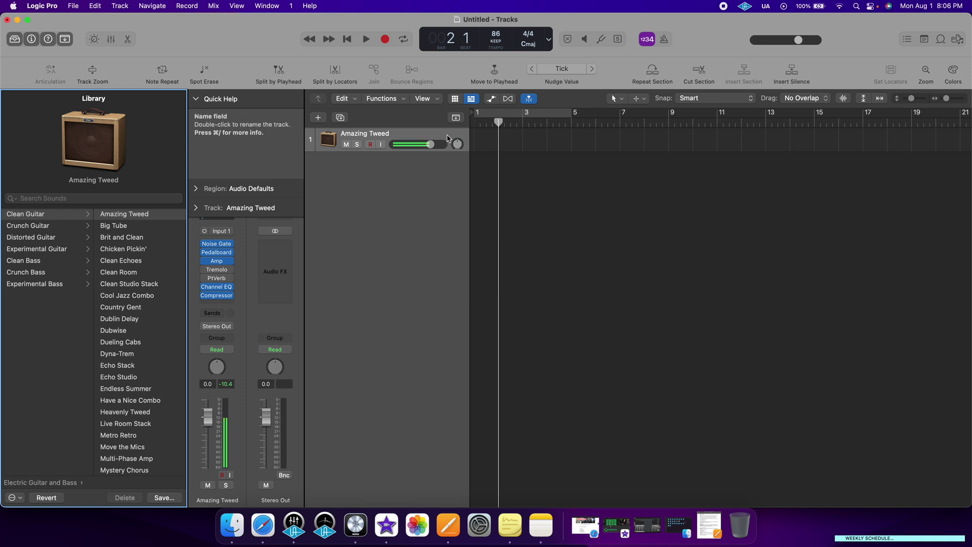
Hide the toolbar and briefly view the patch's Smart Controls
left_click(65, 39)
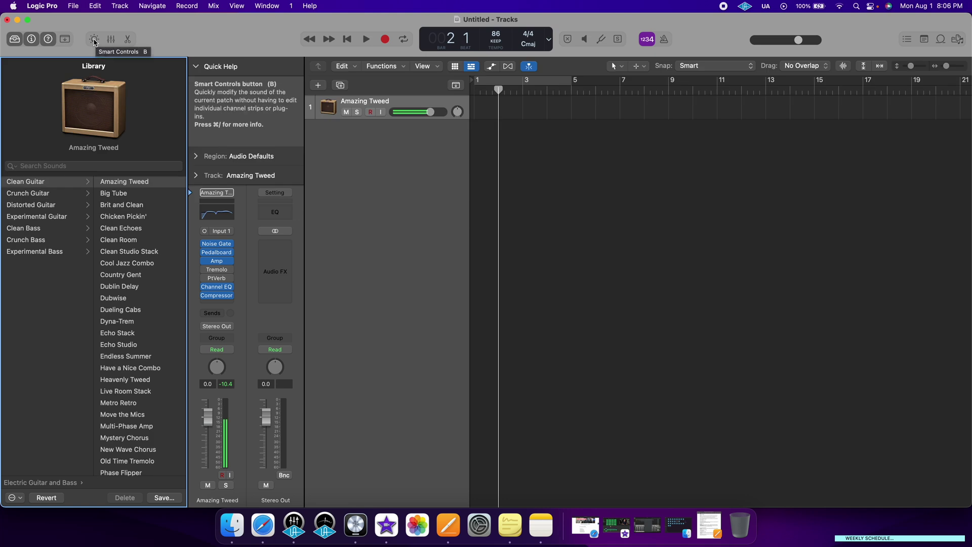
left_click(94, 39)
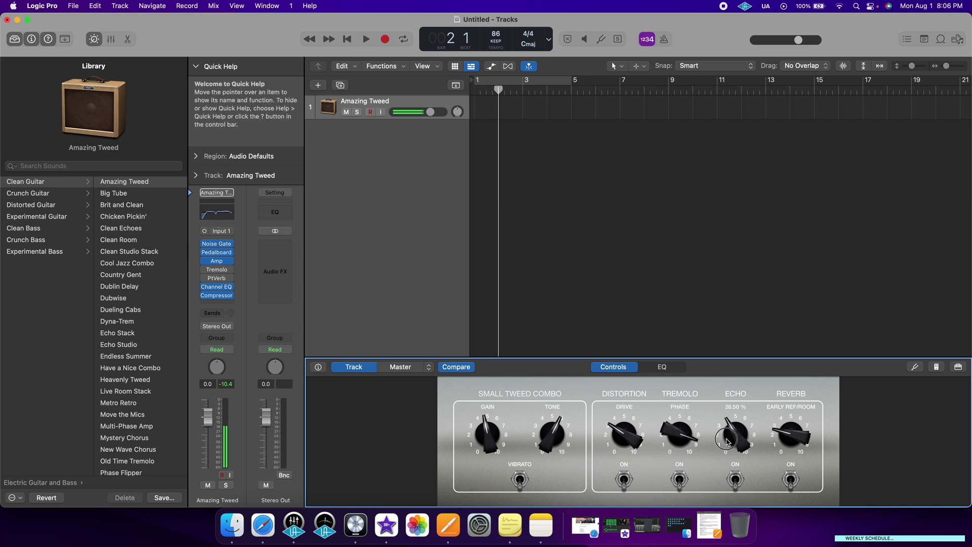
left_click(93, 39)
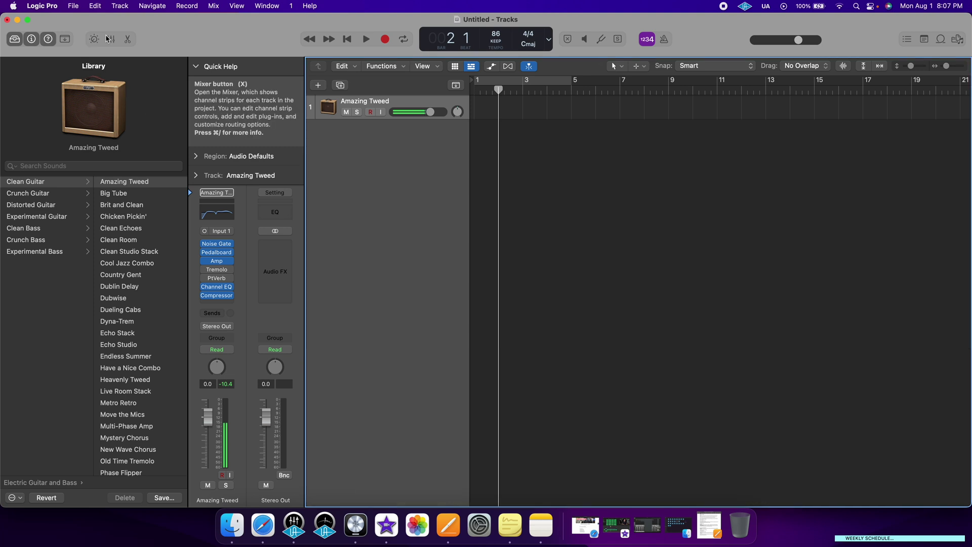
Pan the Amazing Tweed track to +12 in the Mixer, then show the audio track editor
left_click(111, 40)
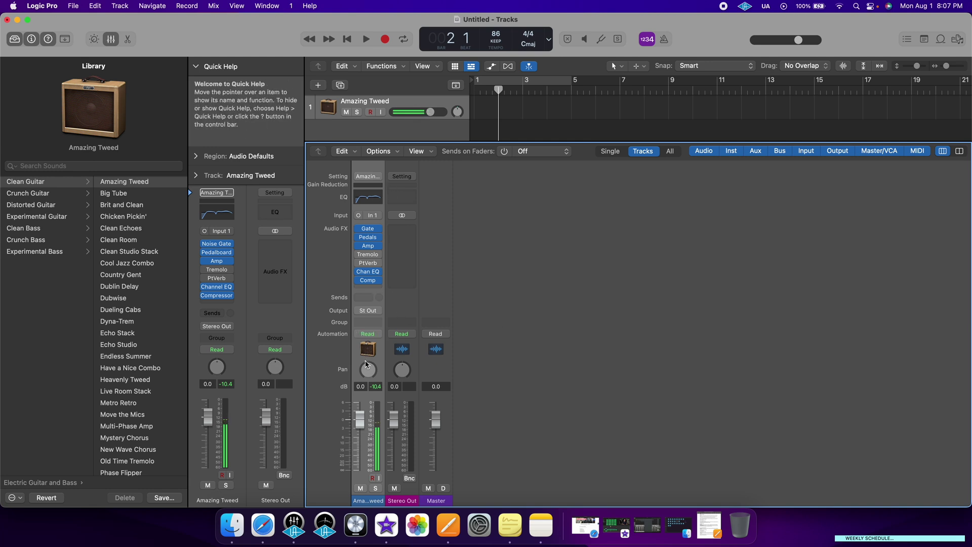
left_click_drag(368, 370, 369, 360)
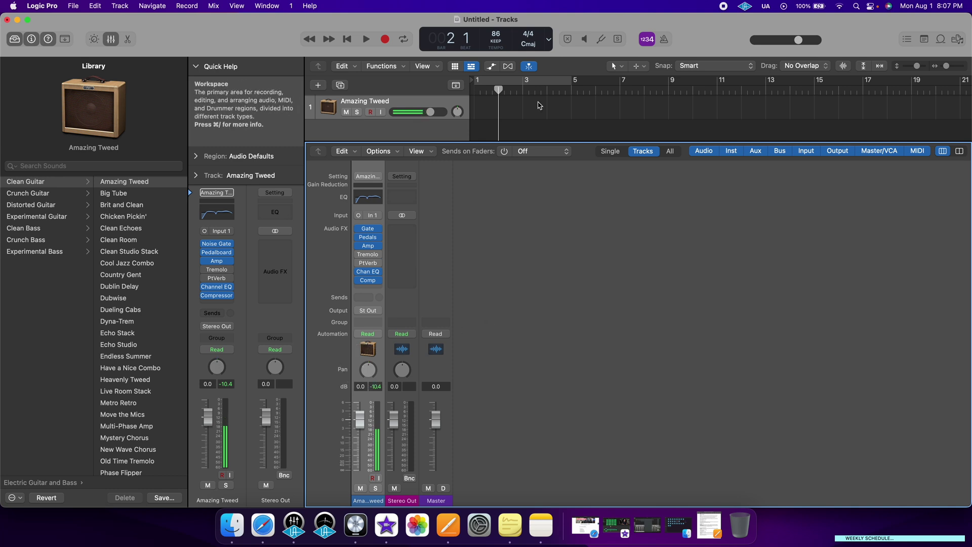
key("x")
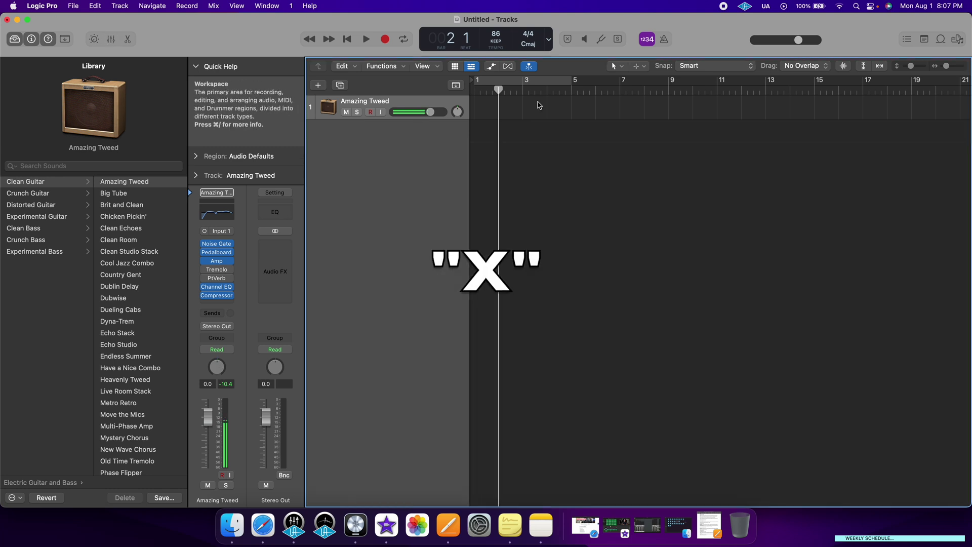
key("x")
key("x")
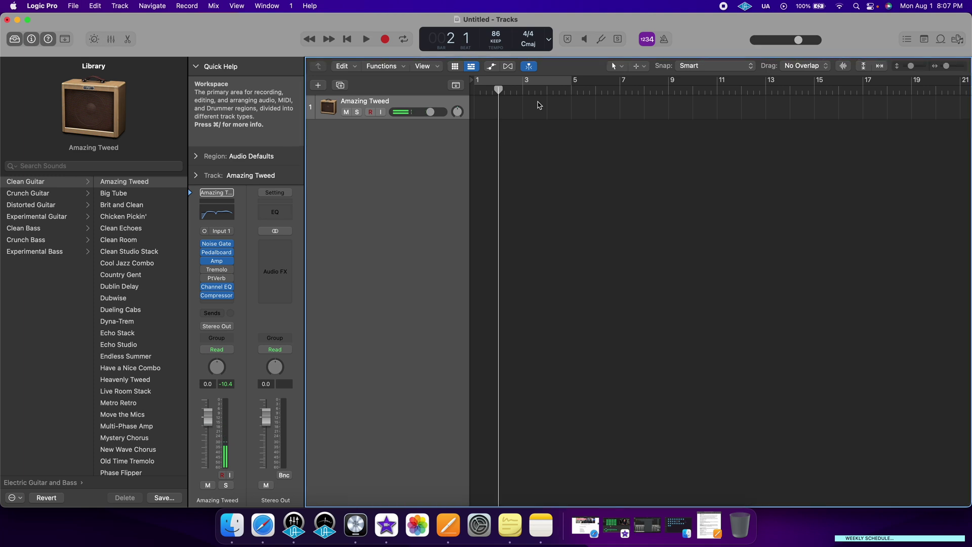
left_click(129, 39)
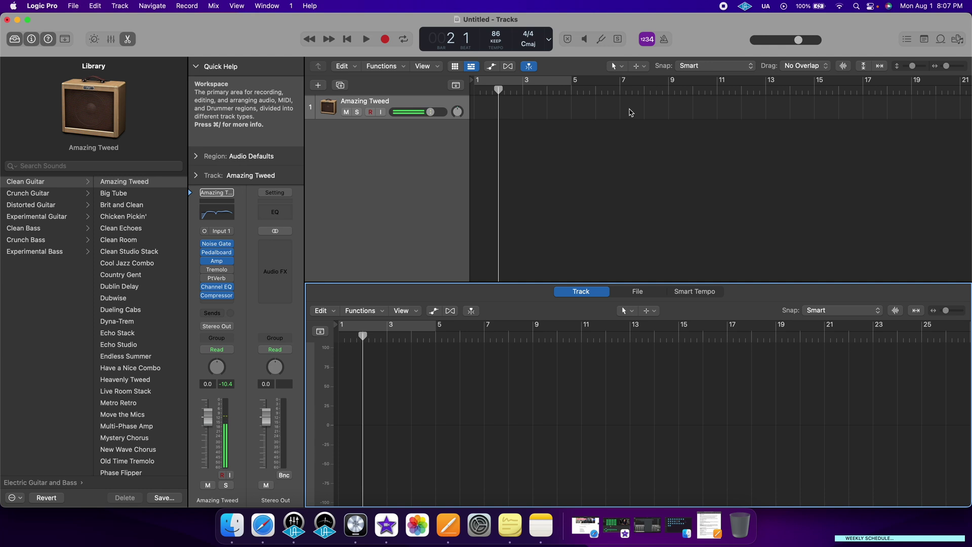
left_click_drag(650, 337, 751, 336)
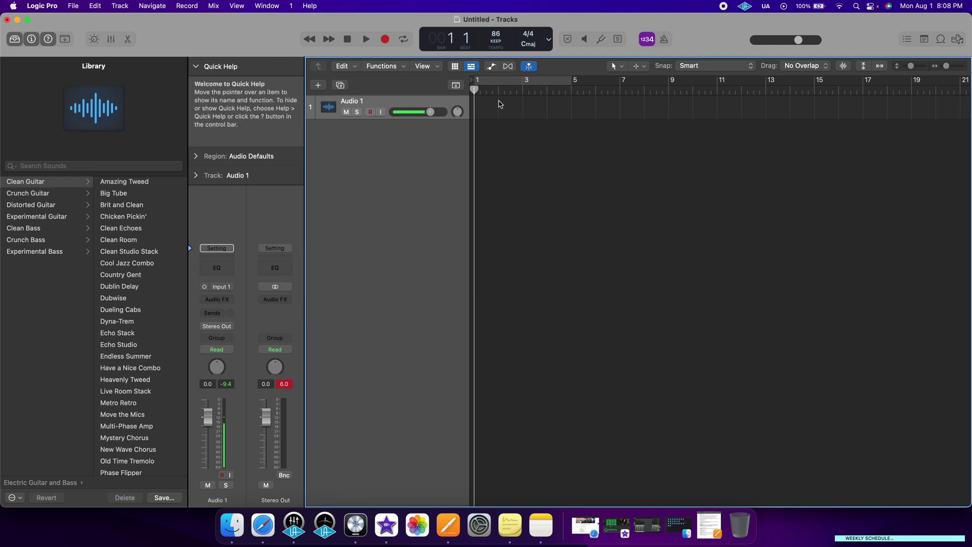
left_click(526, 91)
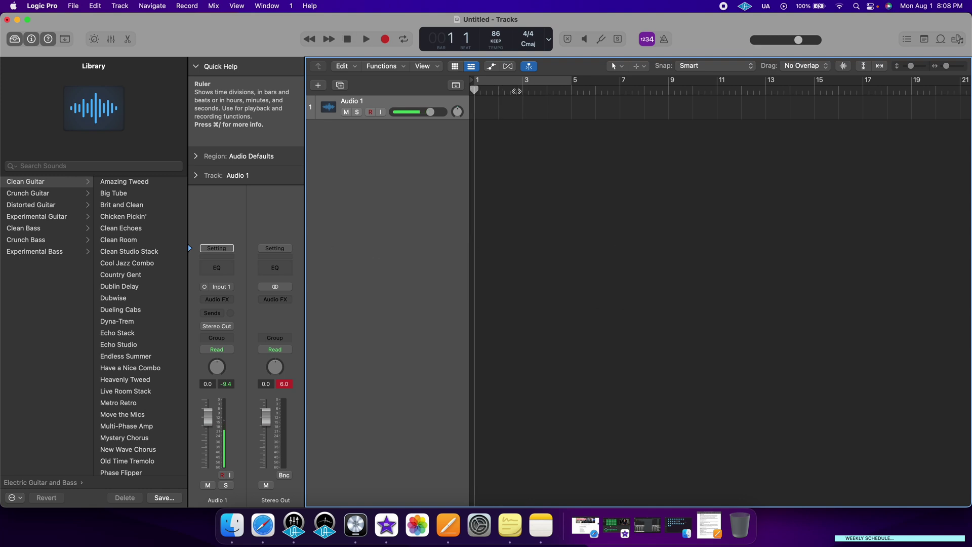
key("period")
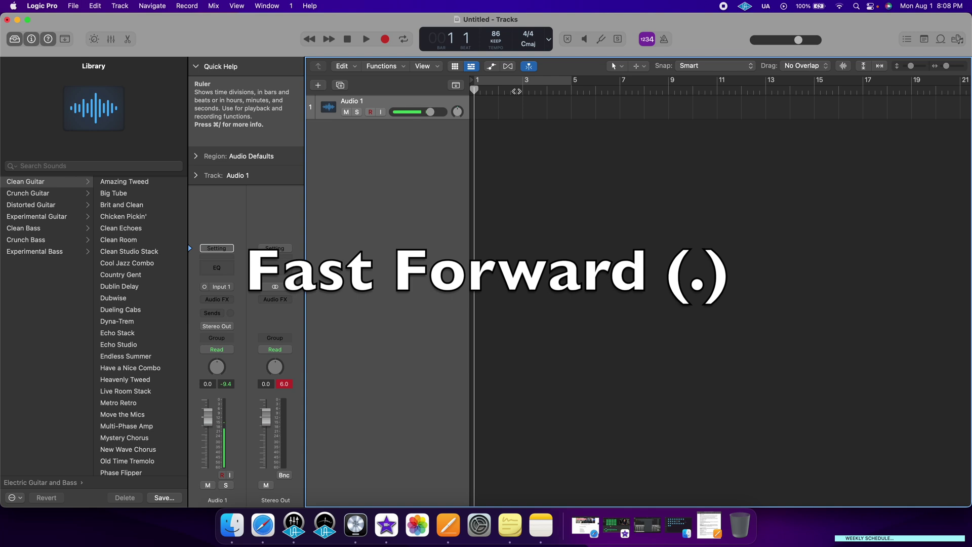
key("period")
key("period")
key("period")
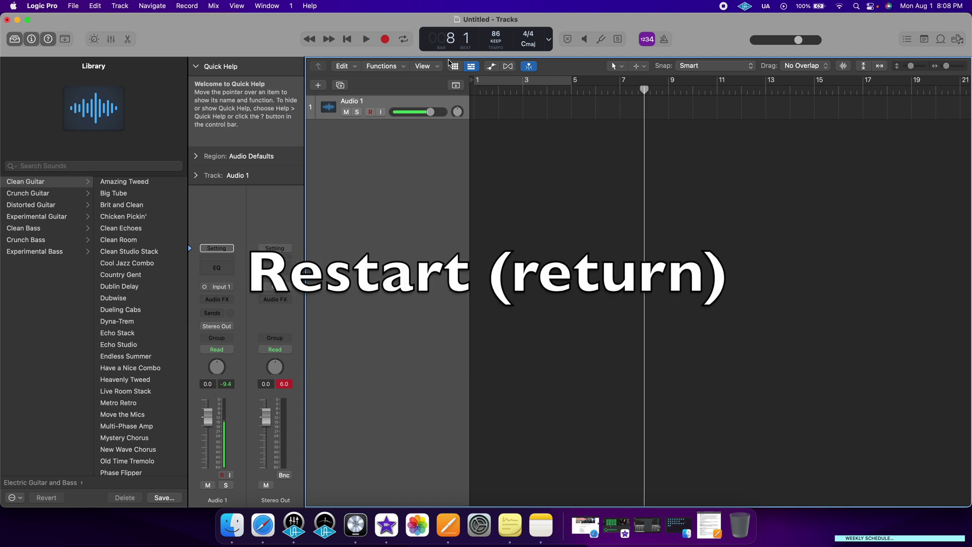
key("Return")
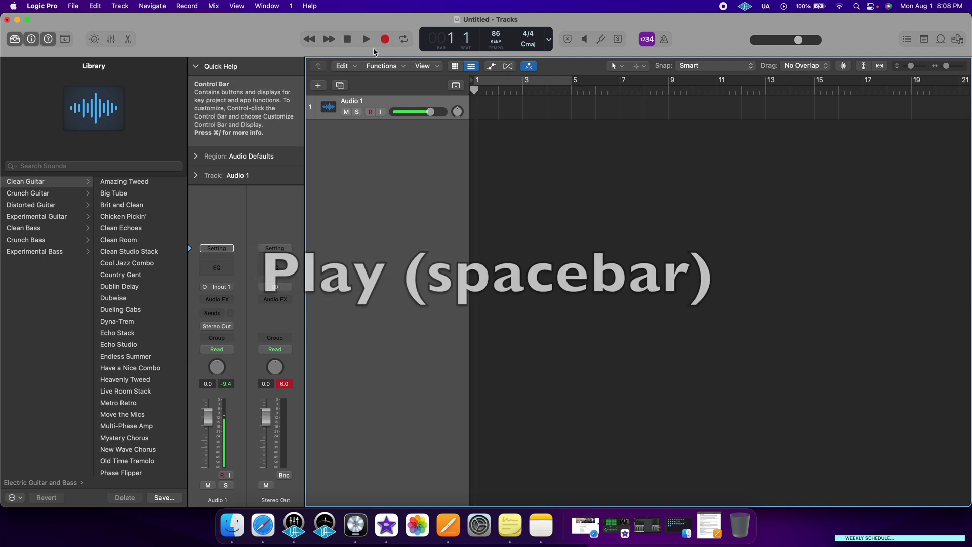
key("space")
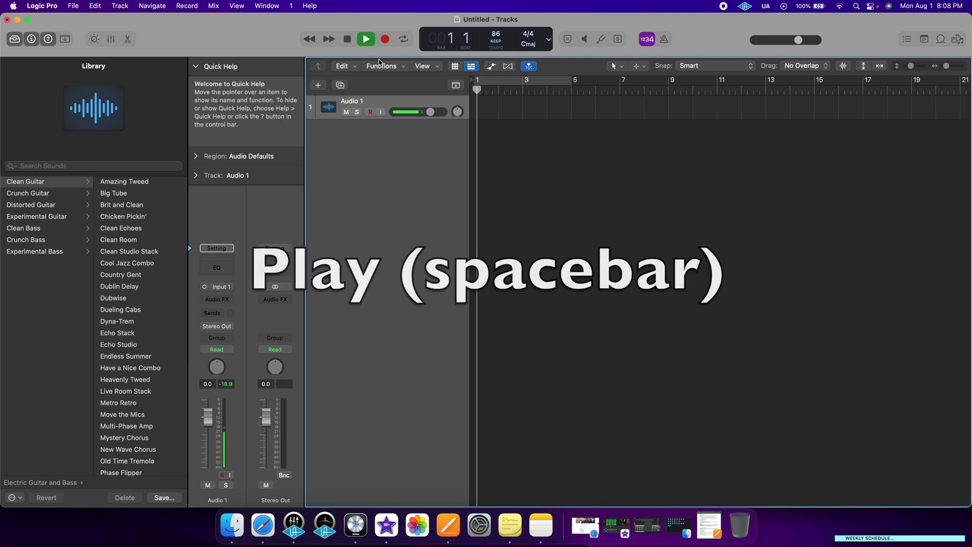
key("space")
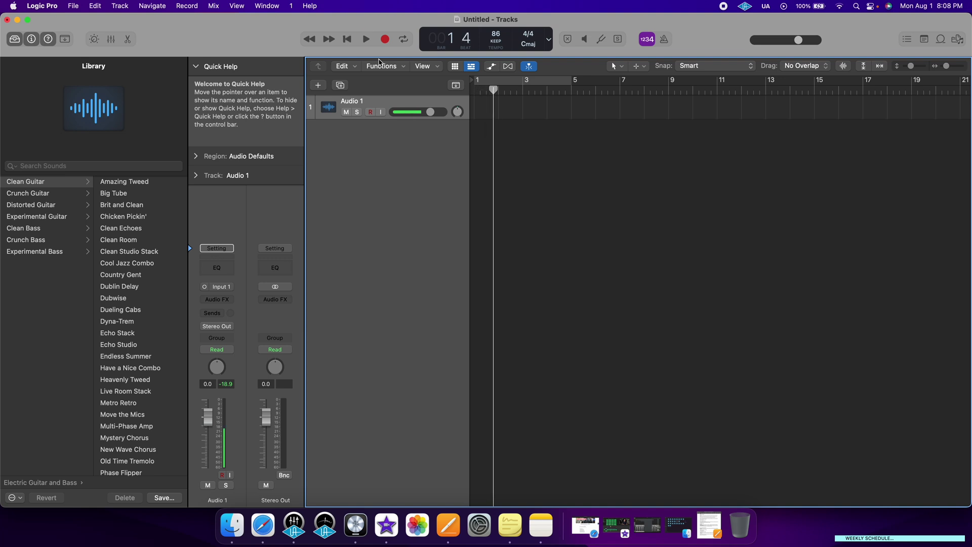
Record a short audio region on Audio 1 starting from bar 1
left_click(475, 90)
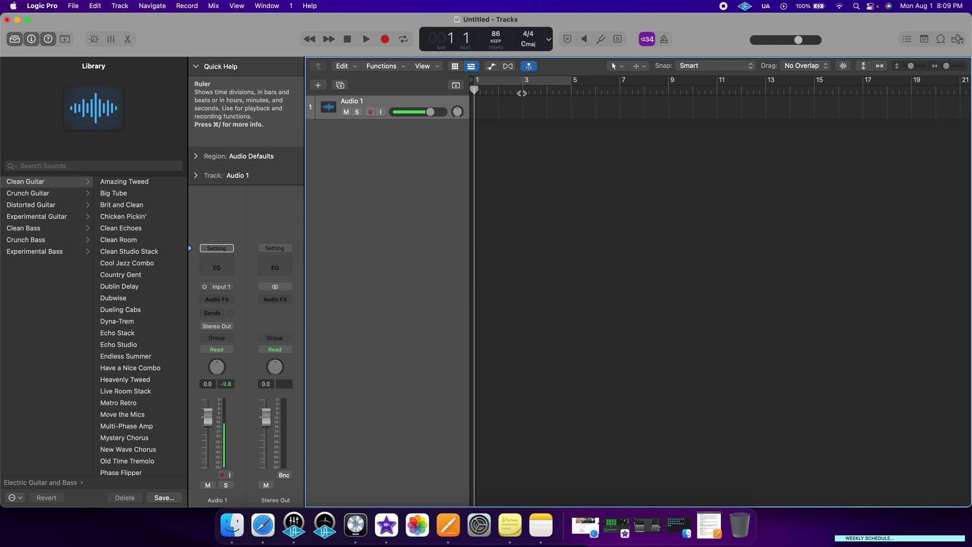
key("r")
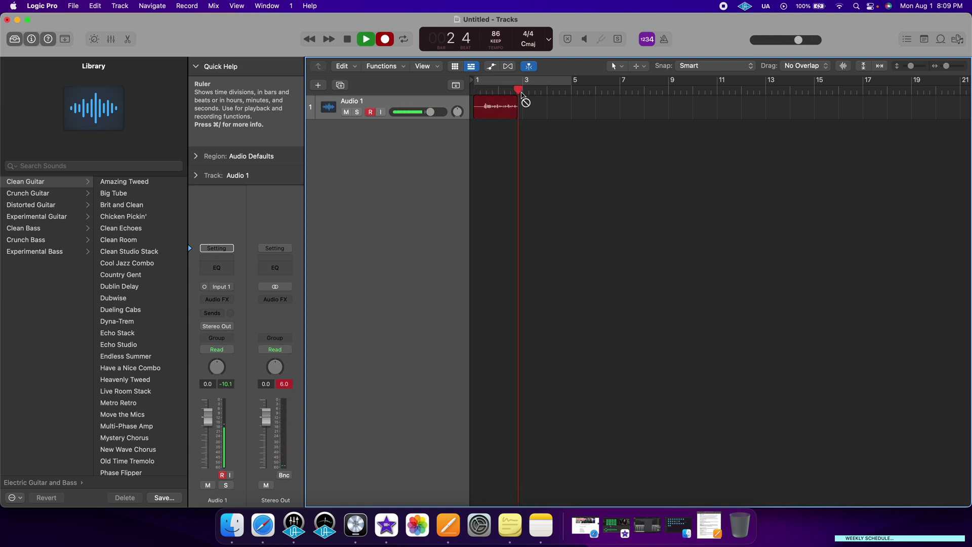
key("space")
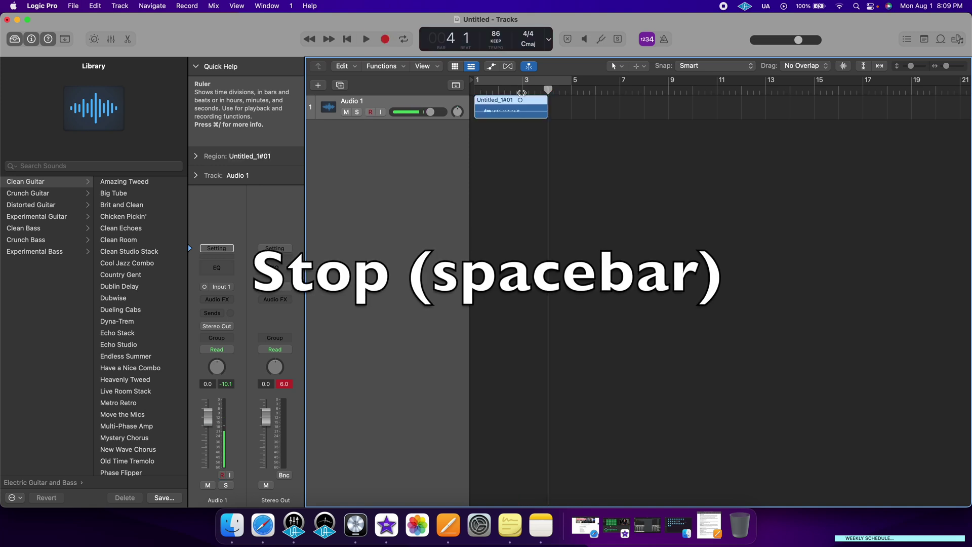
Cycle the opening bars up to bar 4, mute Audio 1, and start looped playback
key("c")
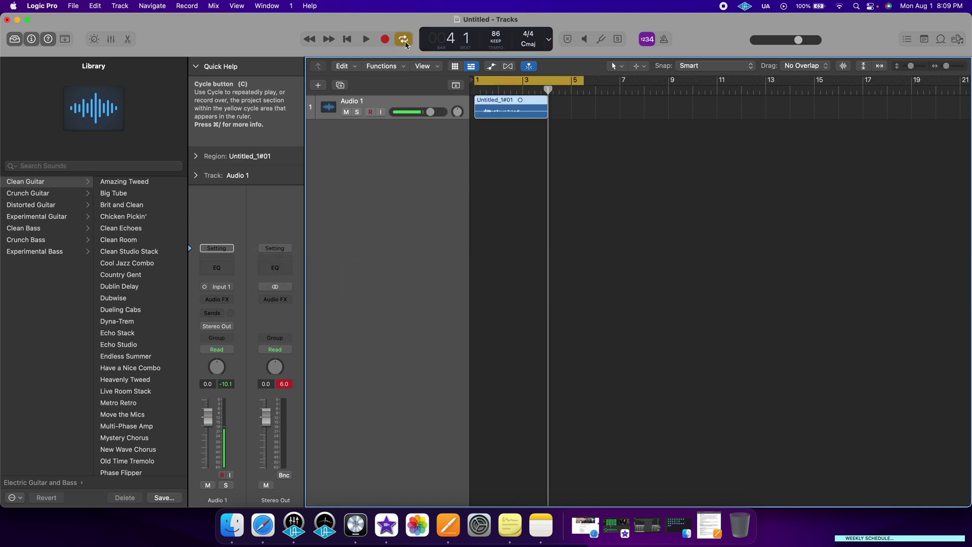
left_click_drag(580, 80, 548, 82)
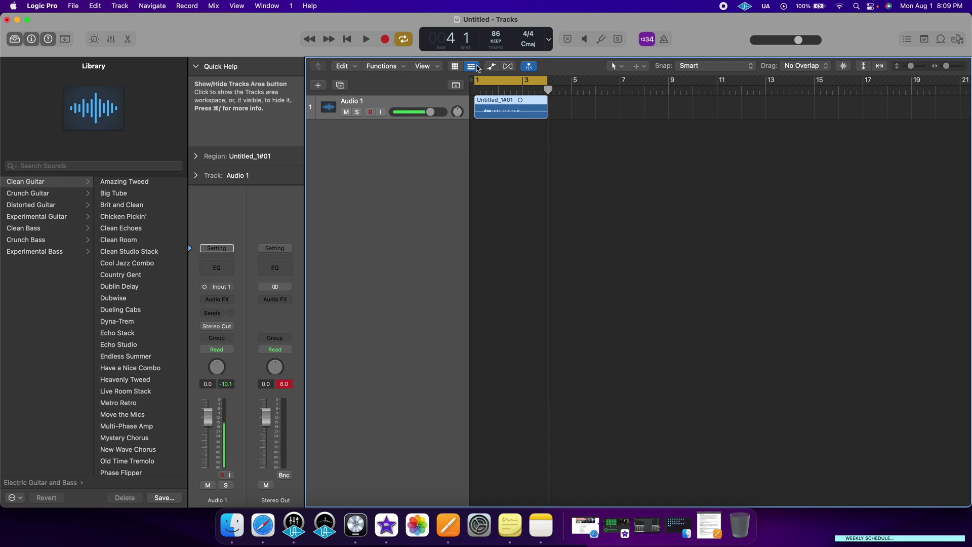
mouse_move(548, 82)
left_mouse_down()
mouse_move(809, 83)
mouse_move(548, 82)
left_mouse_up()
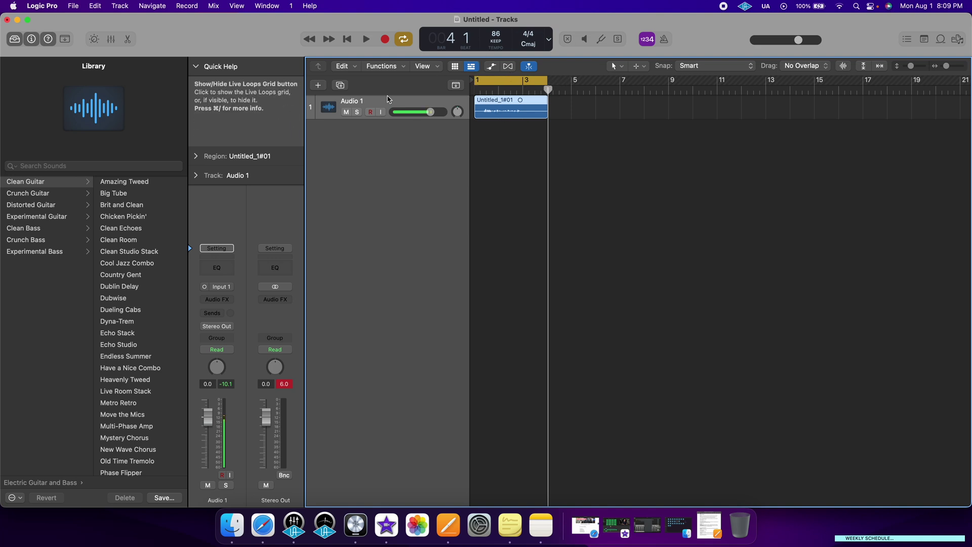
left_click(351, 114)
key("space")
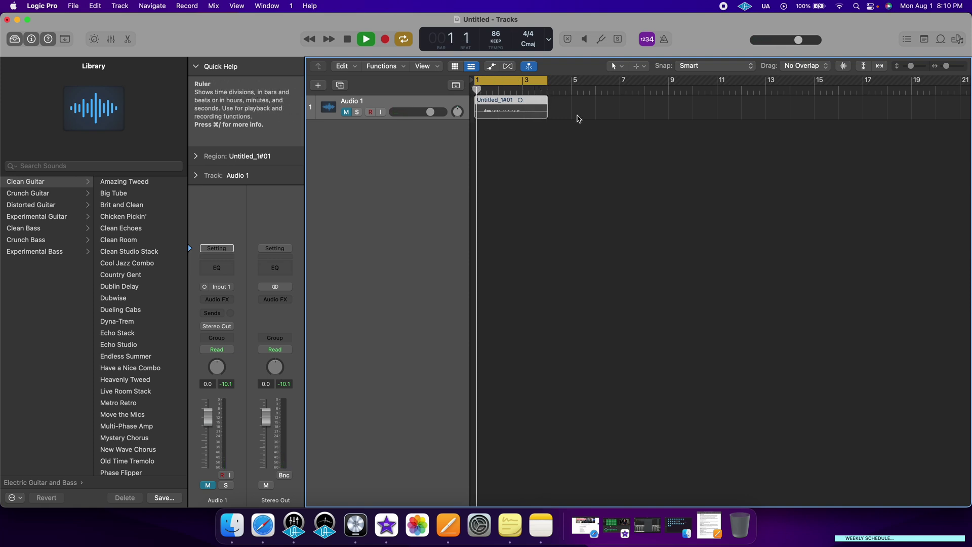
Stop playback, turn Cycle off, and park the playhead at bar 6 beat 3
key("space")
key("c")
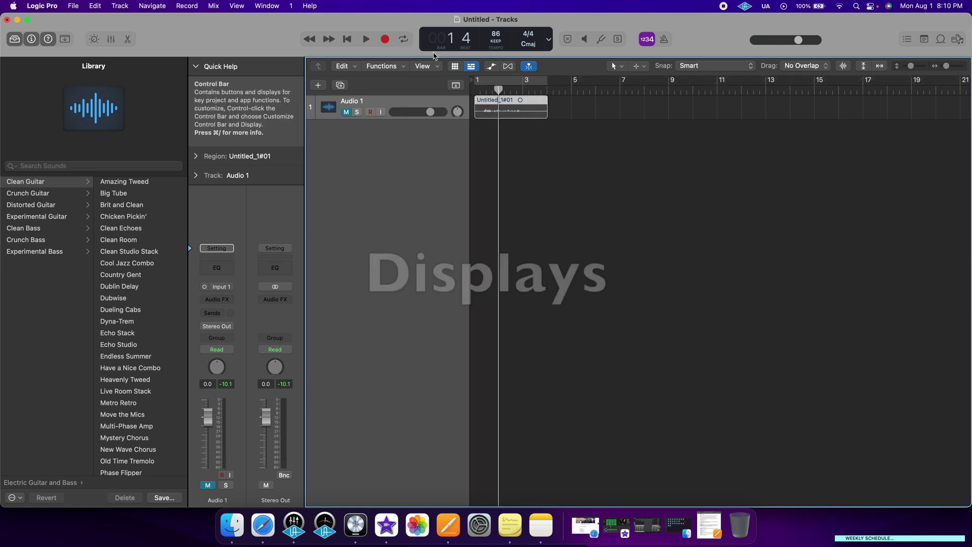
left_click(524, 89)
left_click_drag(550, 89, 608, 89)
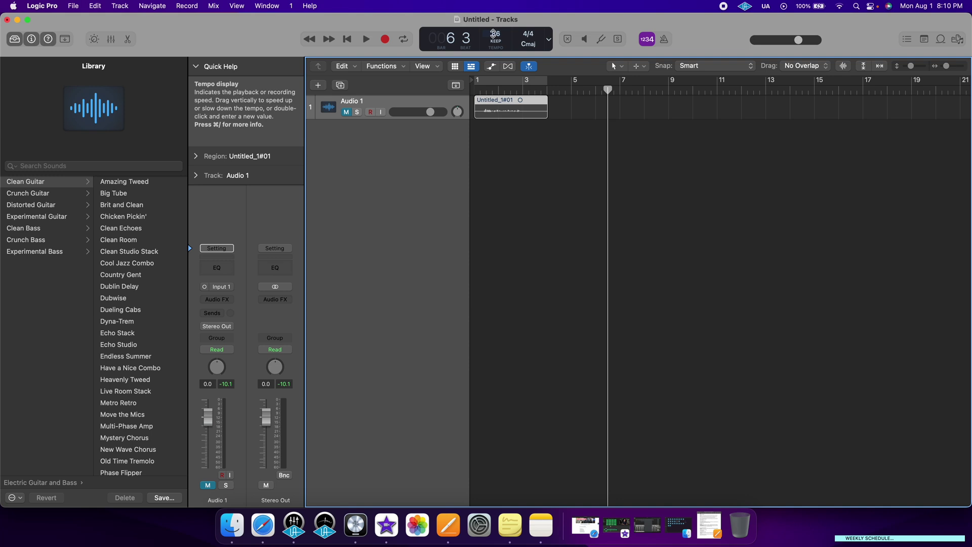
Check Input 1's tuning in the Tuner, close it, and switch Solo on
left_click(602, 39)
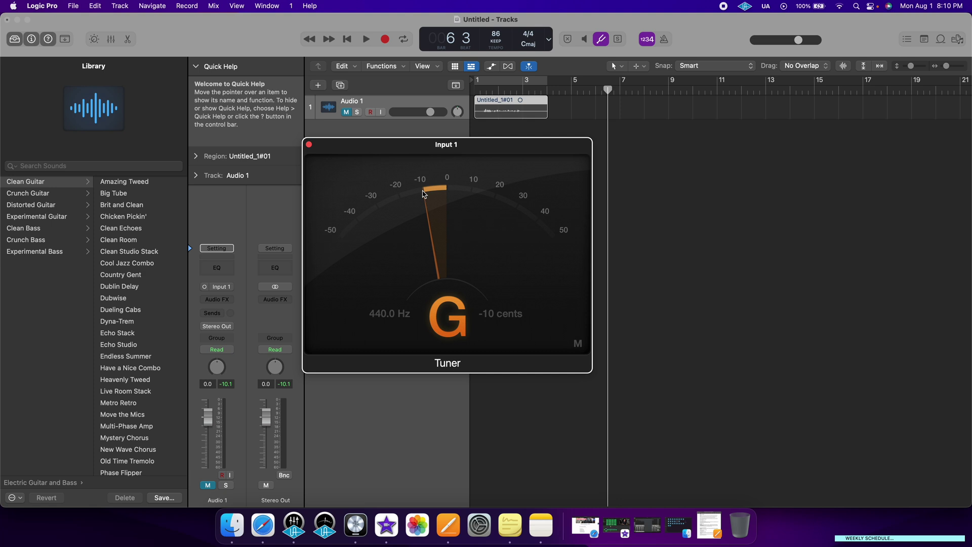
left_click(309, 146)
key("ctrl+s")
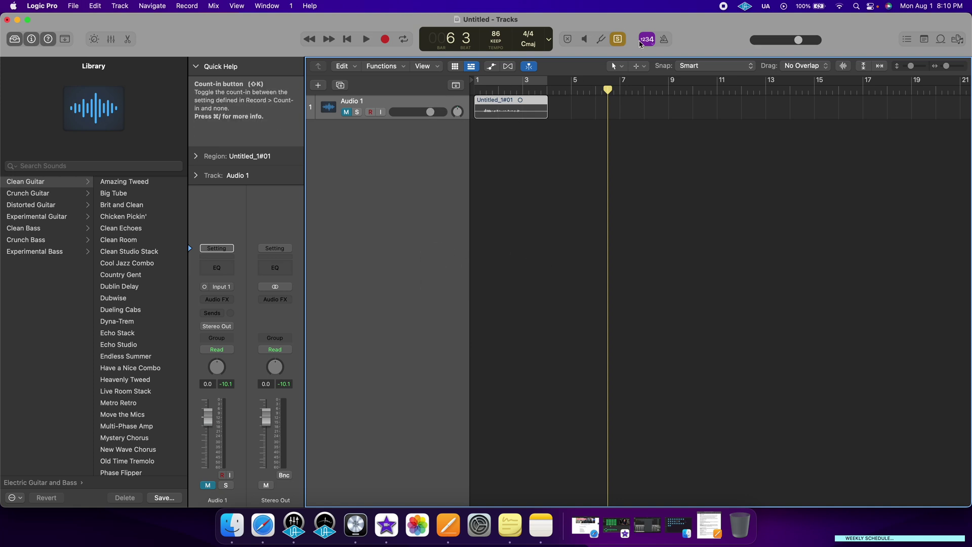
Turn Solo off, record a second take, Untitled_1#02, near bar 6, and play it back
left_click(617, 40)
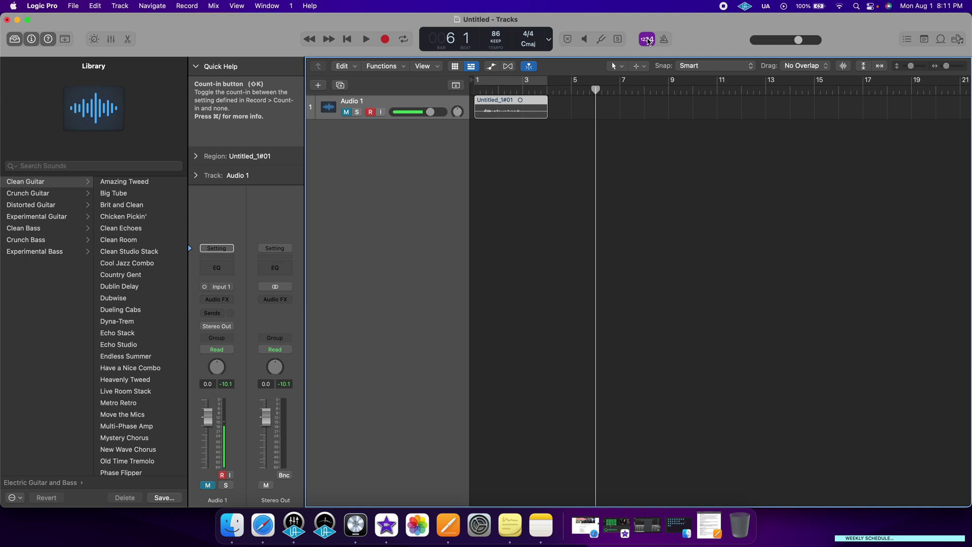
key("r")
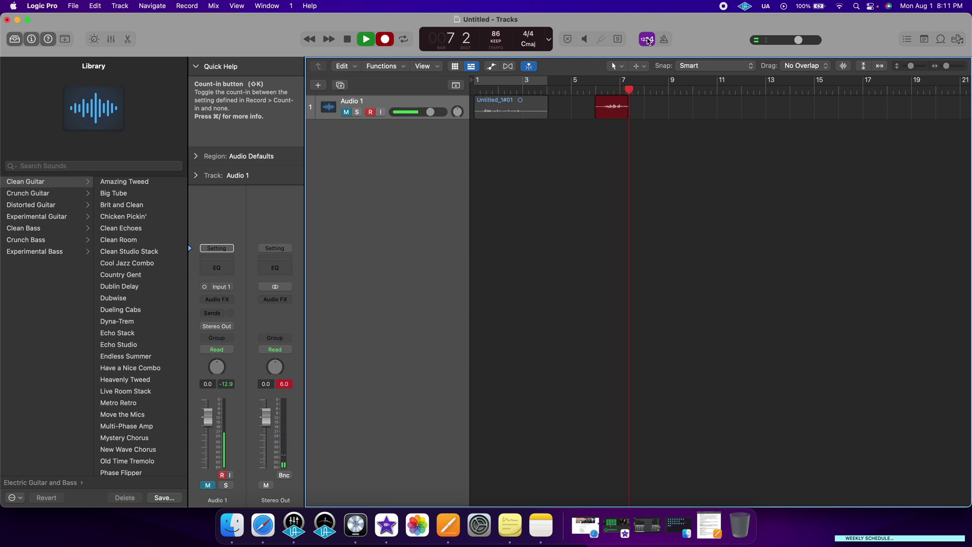
key("space")
left_click(663, 40)
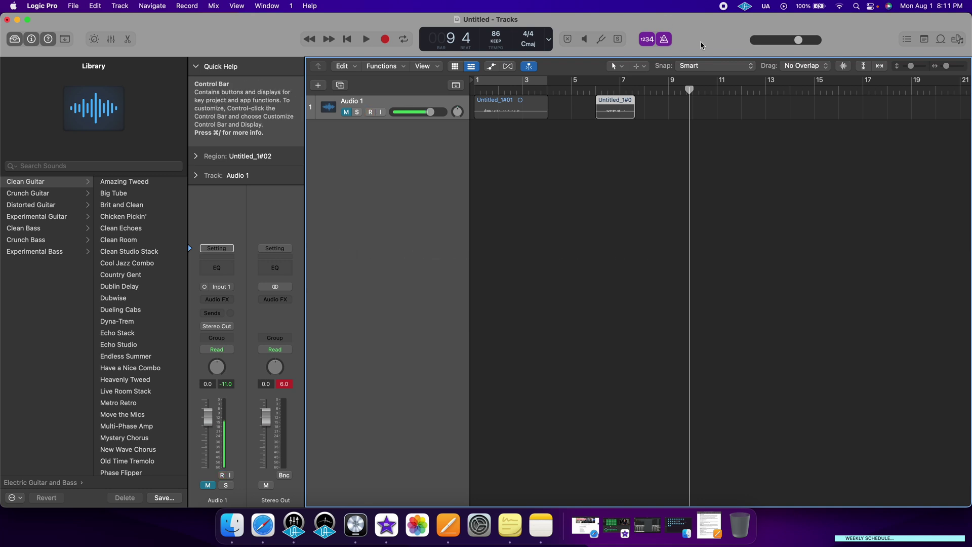
key("space")
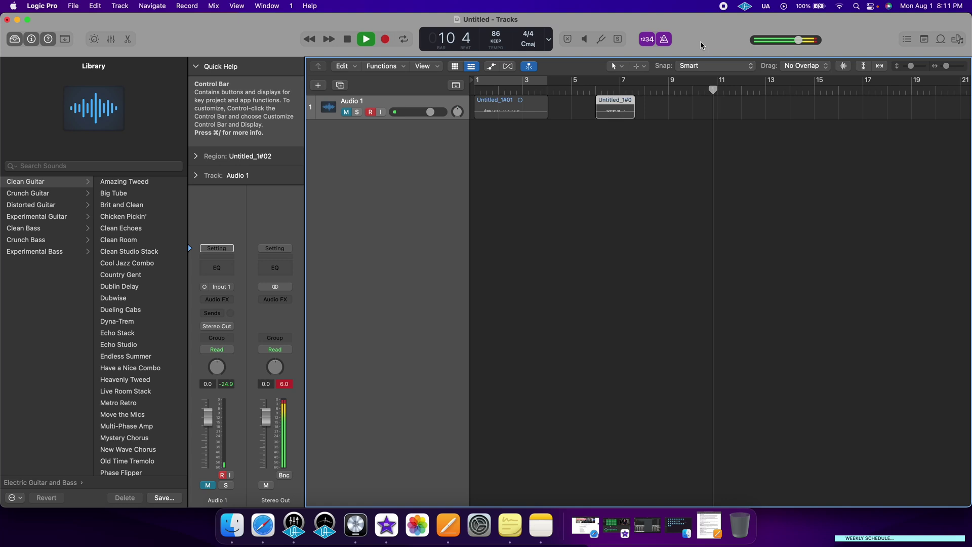
key("space")
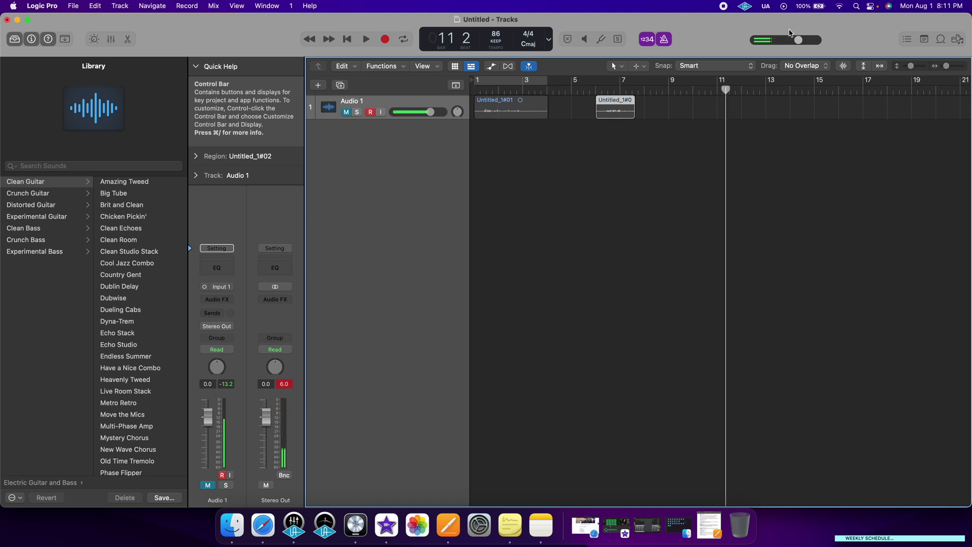
Browse the Marker, Tempo and Signature lists in the List Editors, then open the Note Pad
left_click(908, 39)
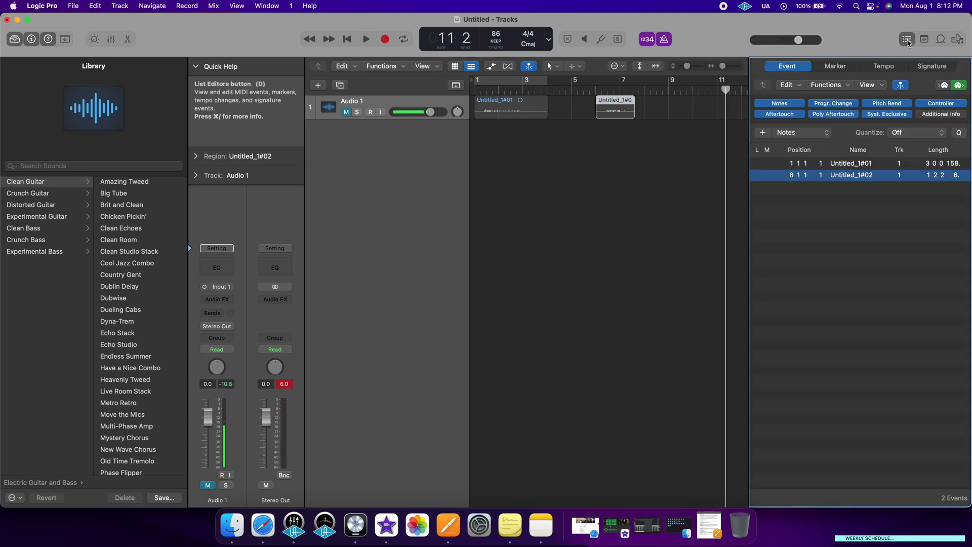
left_click(836, 66)
left_click(881, 67)
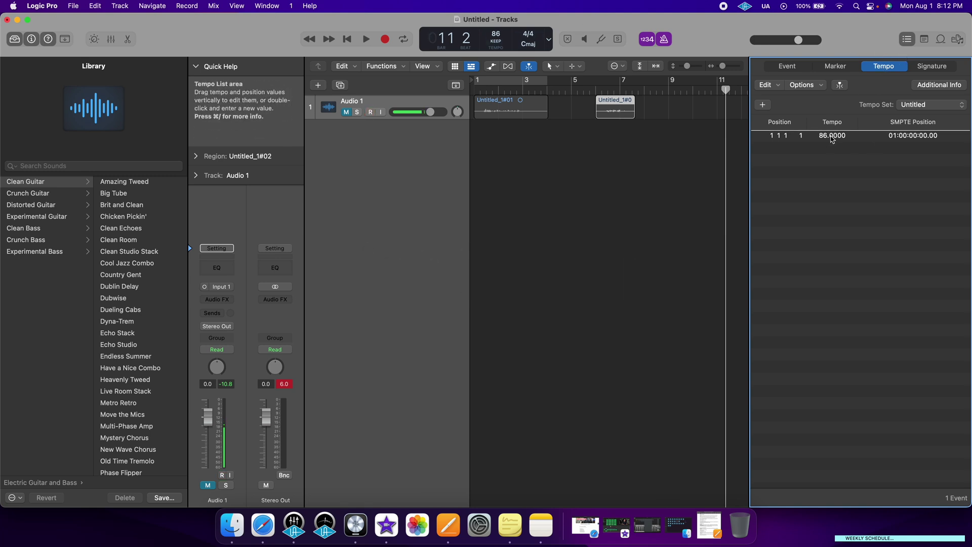
left_click(932, 67)
left_click(892, 67)
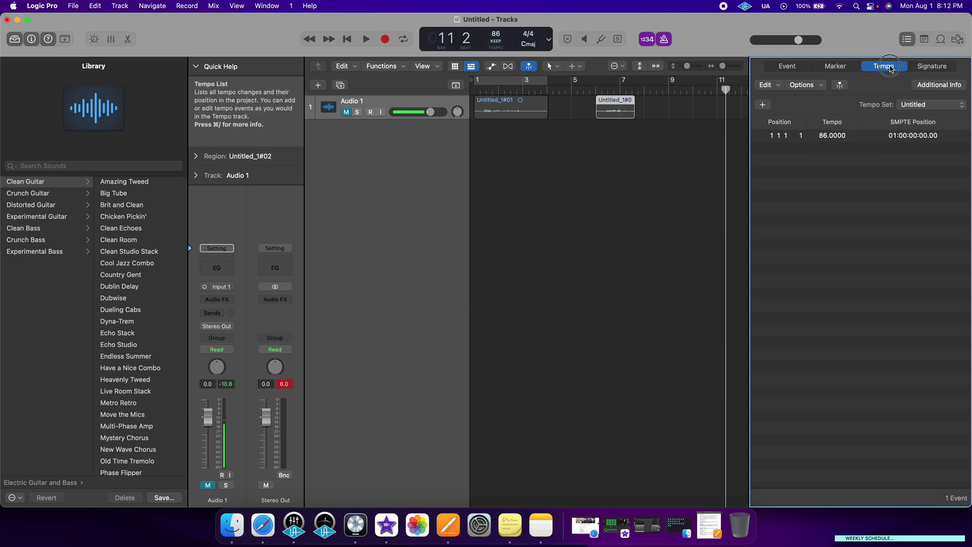
left_click(836, 66)
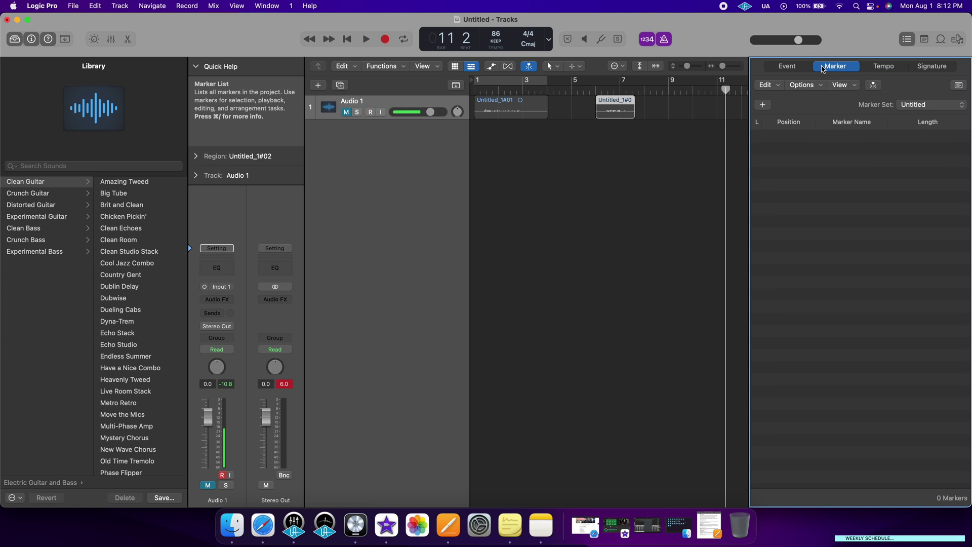
left_click(923, 40)
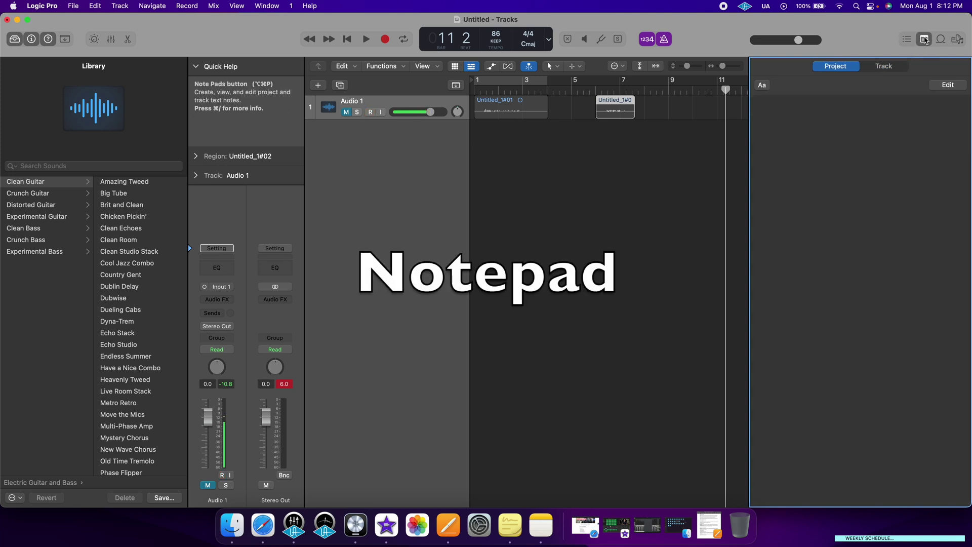
Type the lyrics into the project note pad, then switch to the Loop Browser
double_click(848, 118)
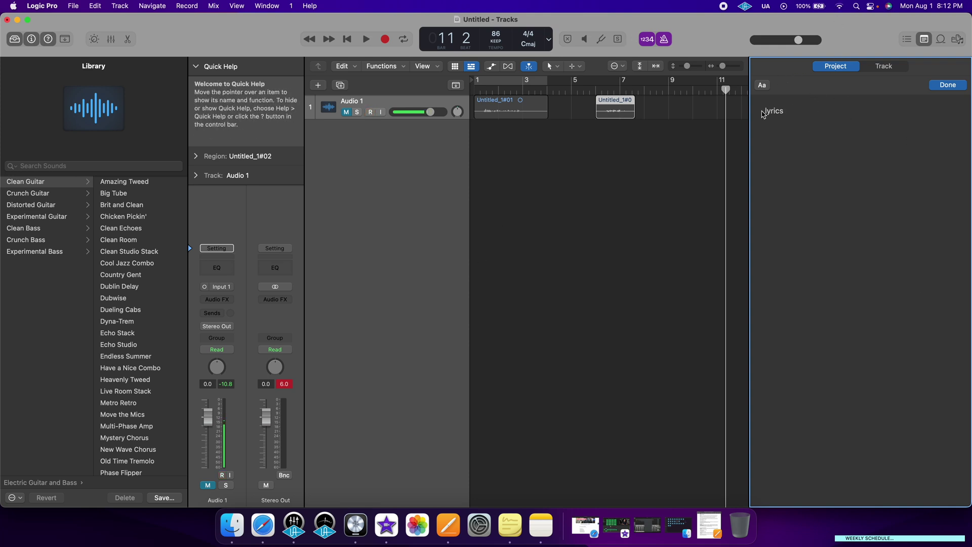
left_click(802, 110)
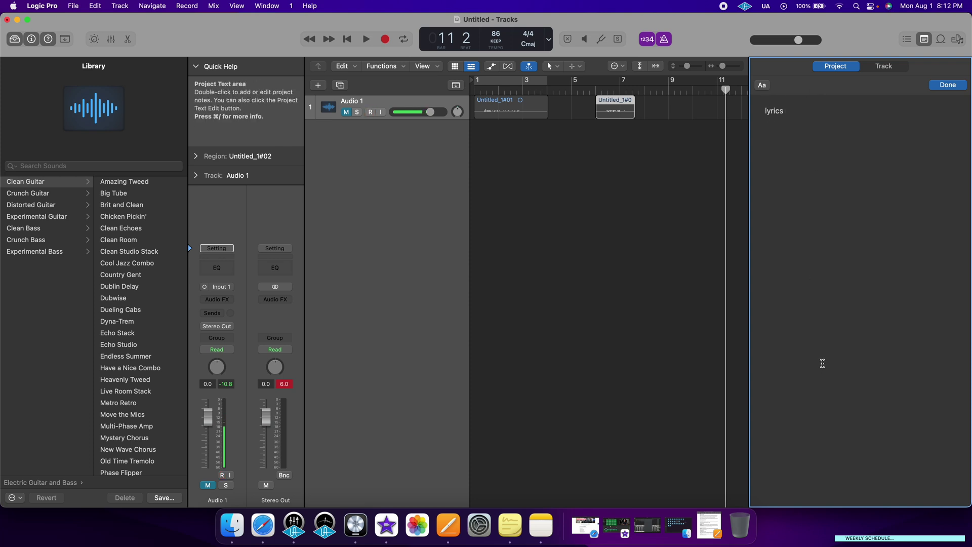
left_click(940, 43)
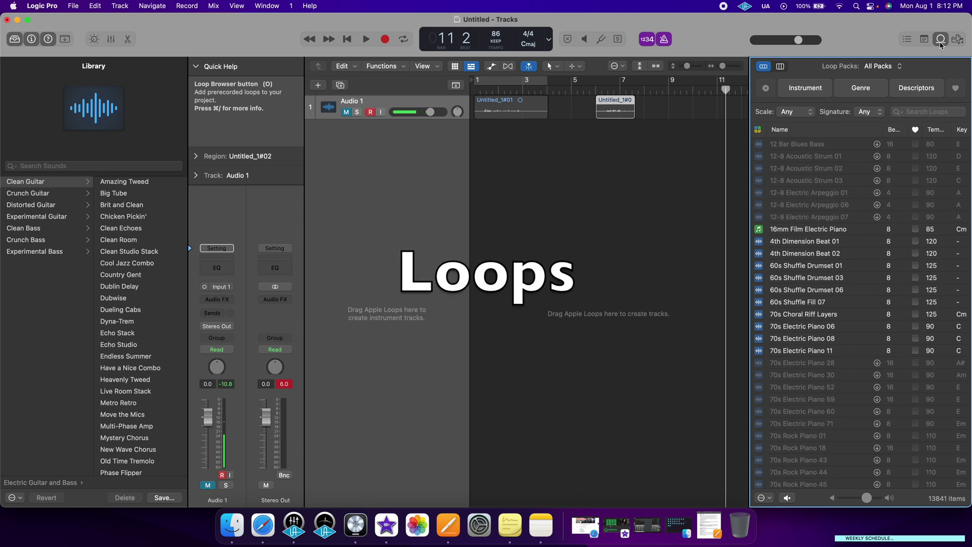
Filter the loops to drums and drop the 80s Disco Beat loop onto Audio 1
left_click(807, 89)
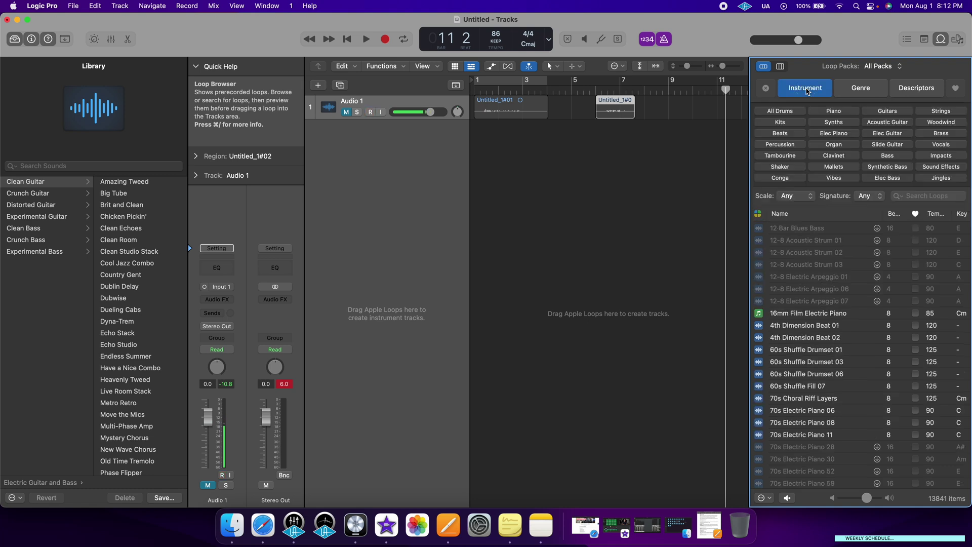
left_click(793, 113)
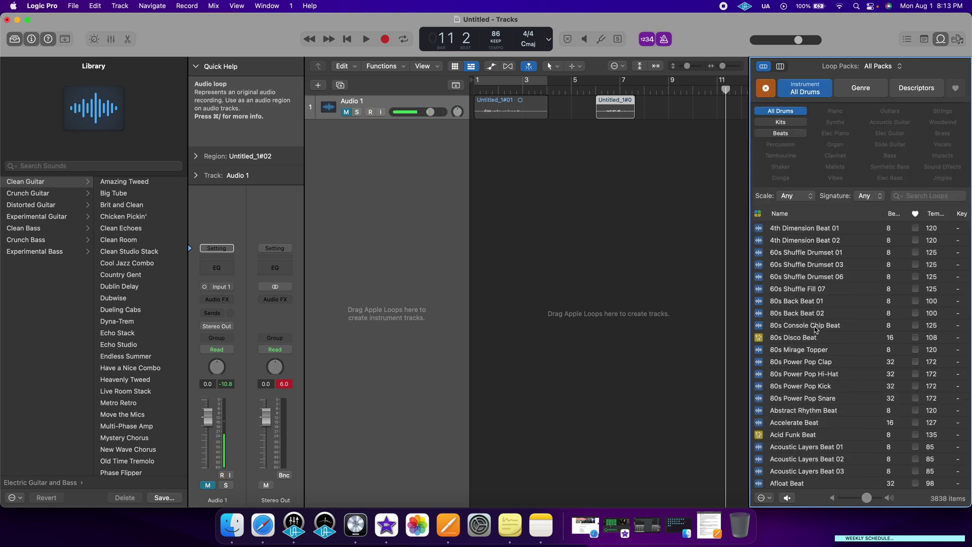
left_click_drag(806, 339, 667, 112)
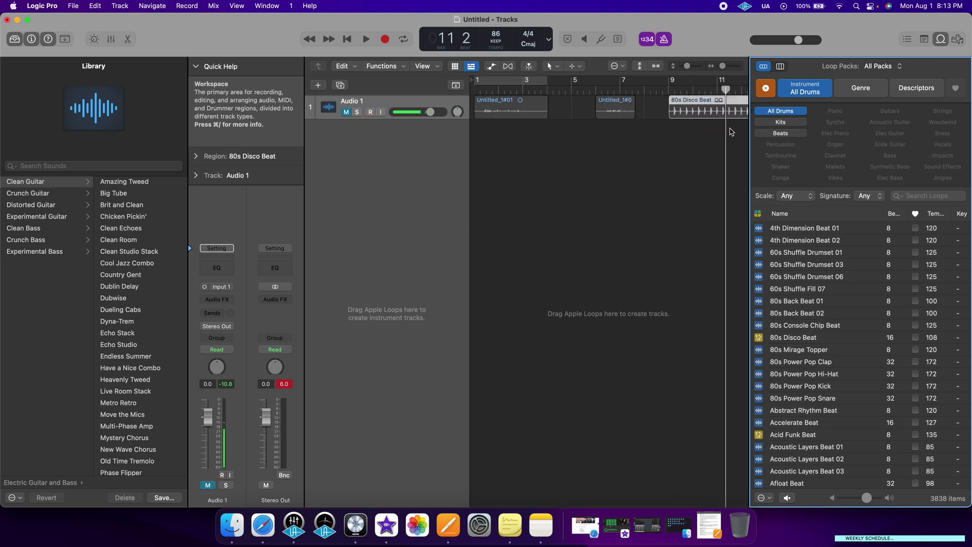
Play the arrangement from bar 9, stop it, and show the project's audio file list
left_click(341, 128)
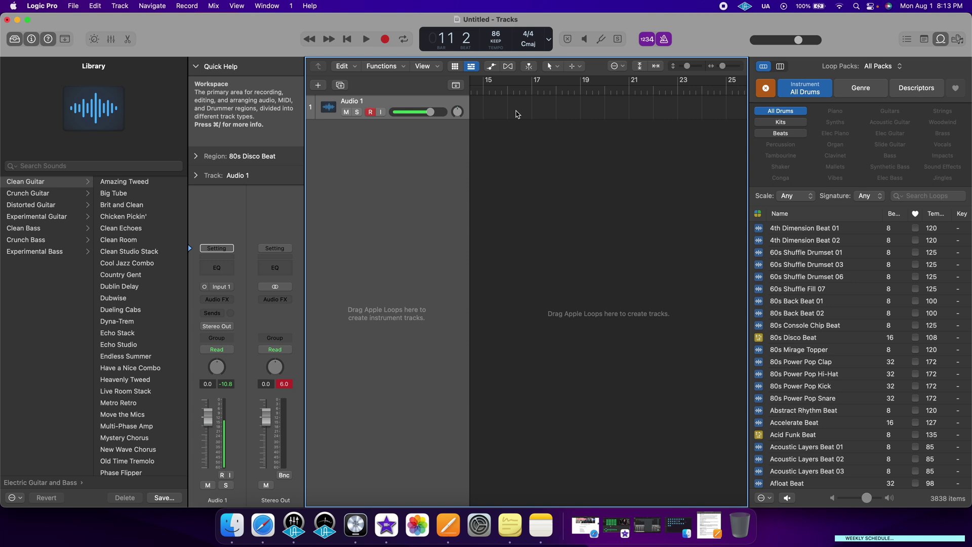
scroll(558, 202, "left", 10)
left_click(672, 89)
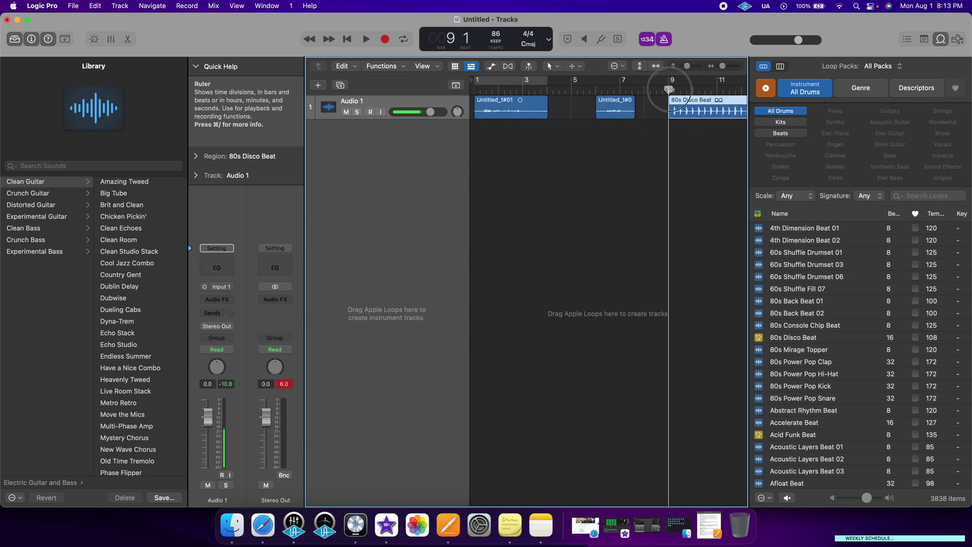
key("space")
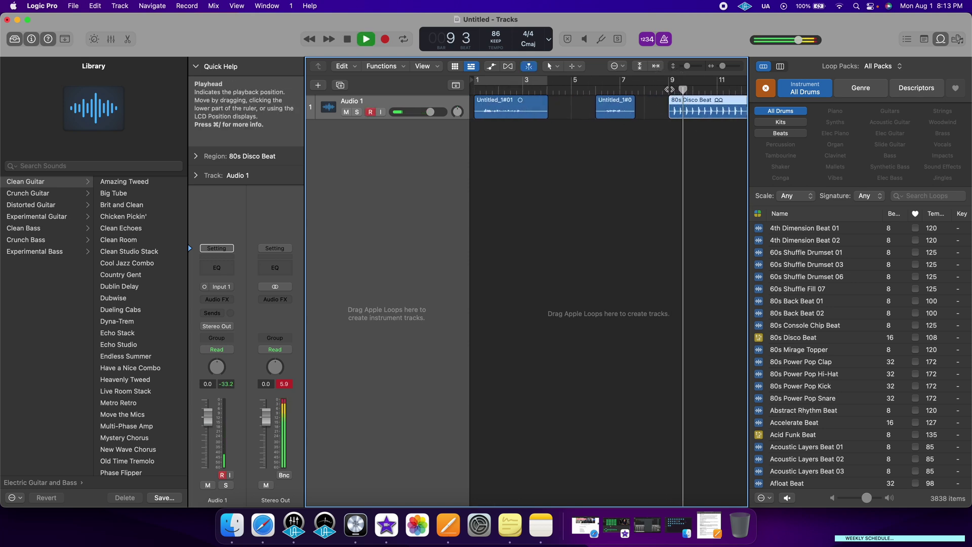
key("space")
left_click(958, 39)
key("ctrl+alt+r")
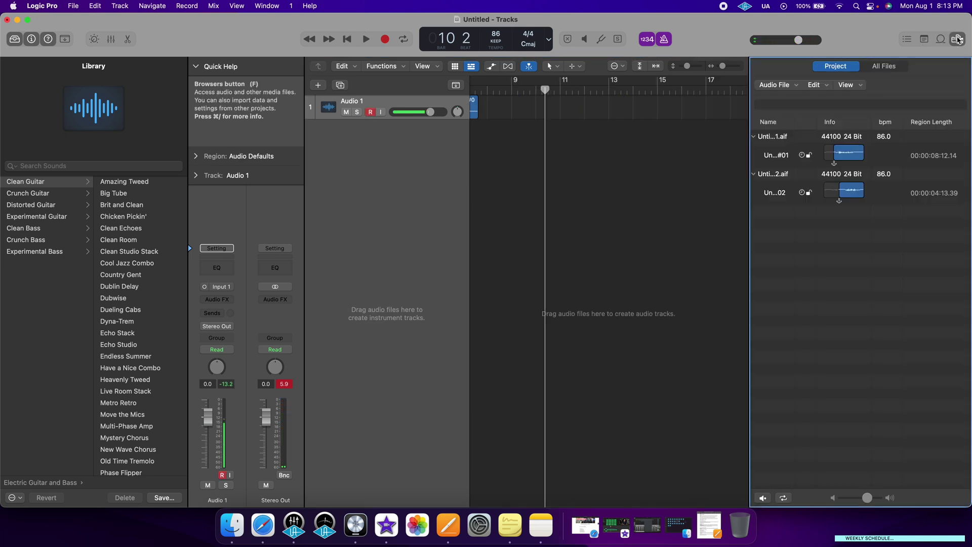
Under All Files, go to Downloads > SOUND EFFECTS and drag Angels Singing.mp3 onto Audio 1
left_click(891, 66)
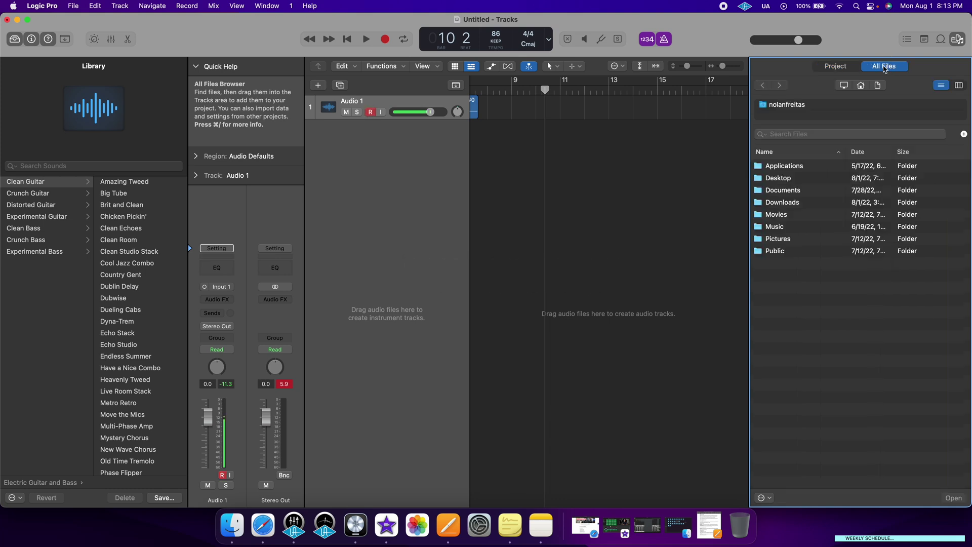
double_click(783, 204)
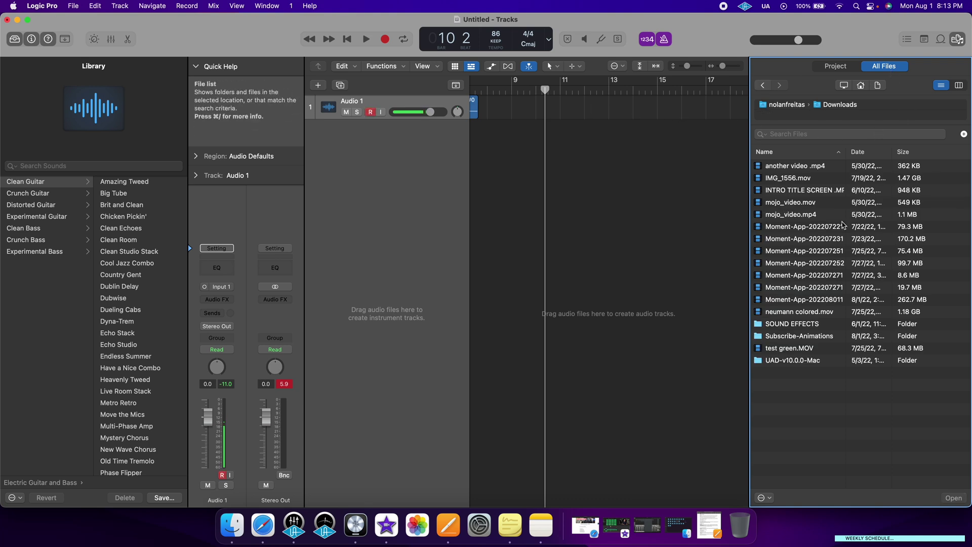
double_click(810, 324)
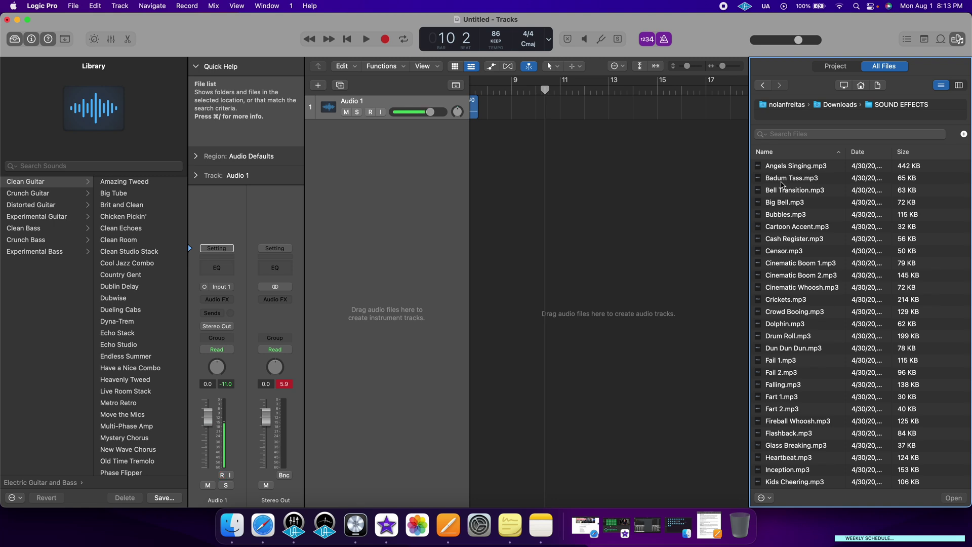
left_click_drag(794, 169, 537, 106)
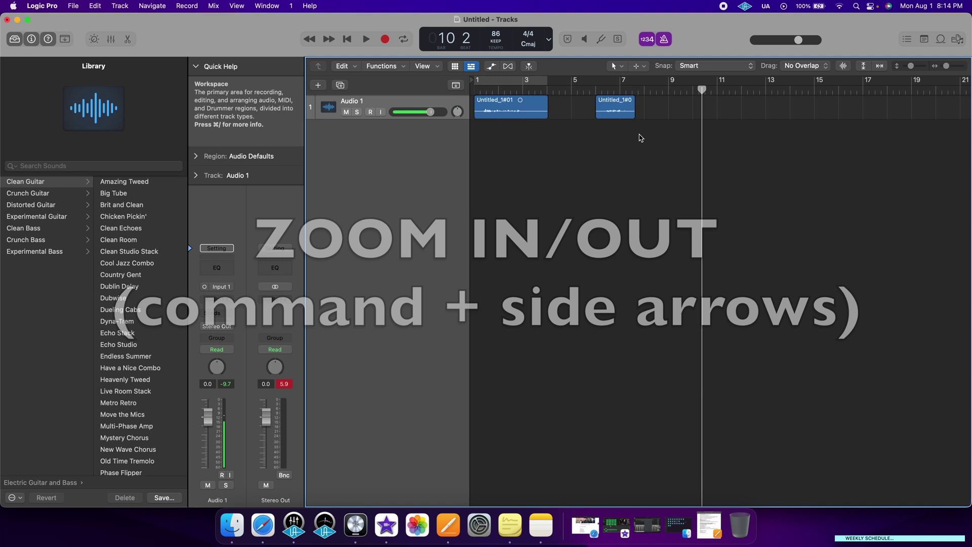
Zoom the timeline horizontally with Command+arrows and enlarge the Audio 1 track height
key("super+Right")
key("super+Right")
key("super+Left")
key("super+Left")
key("super+Left")
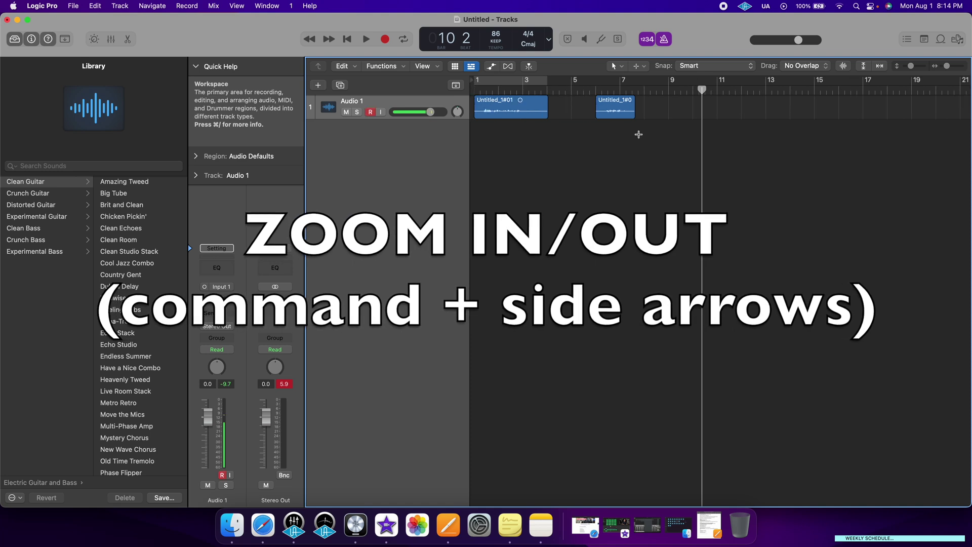
key("super+Left")
key("super+Left")
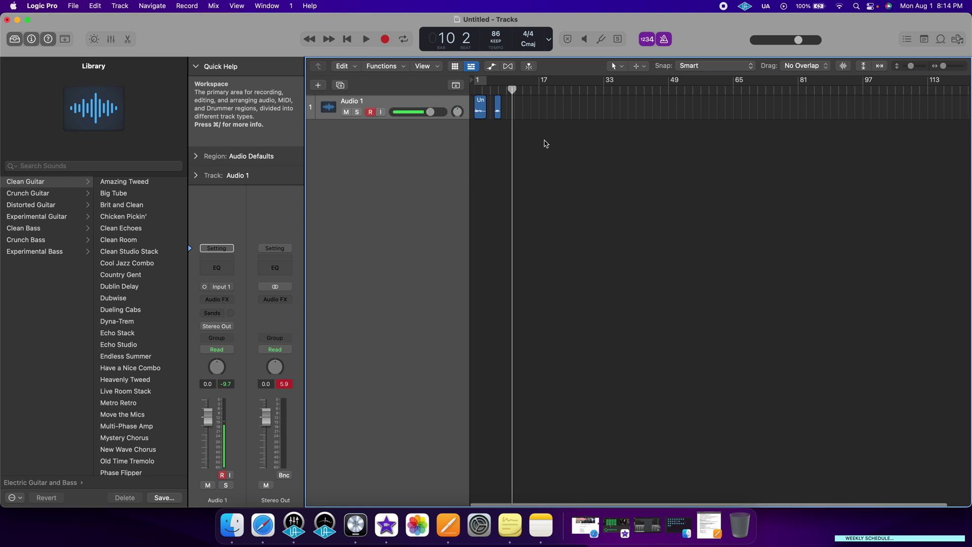
key("super+Up")
key("super+Down")
key("super+Down")
key("super+Down")
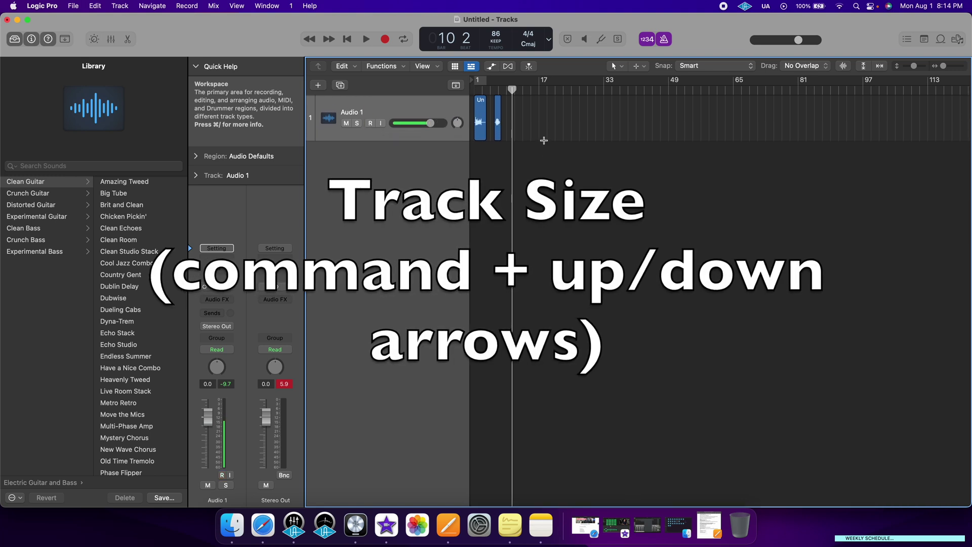
key("super+Down")
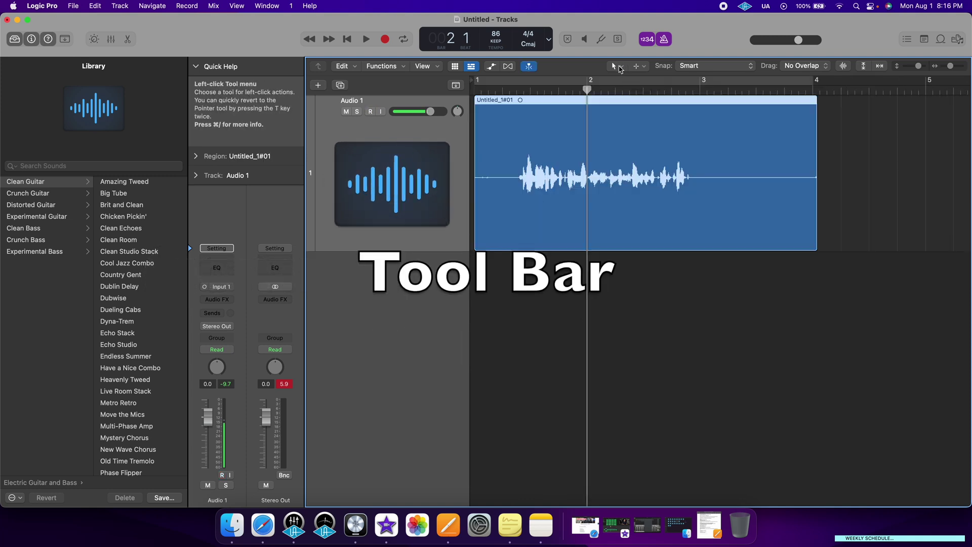
Switch to the Scissors tool and split Untitled_1#01 just past bar 2.5 and near bar 3
left_click(619, 68)
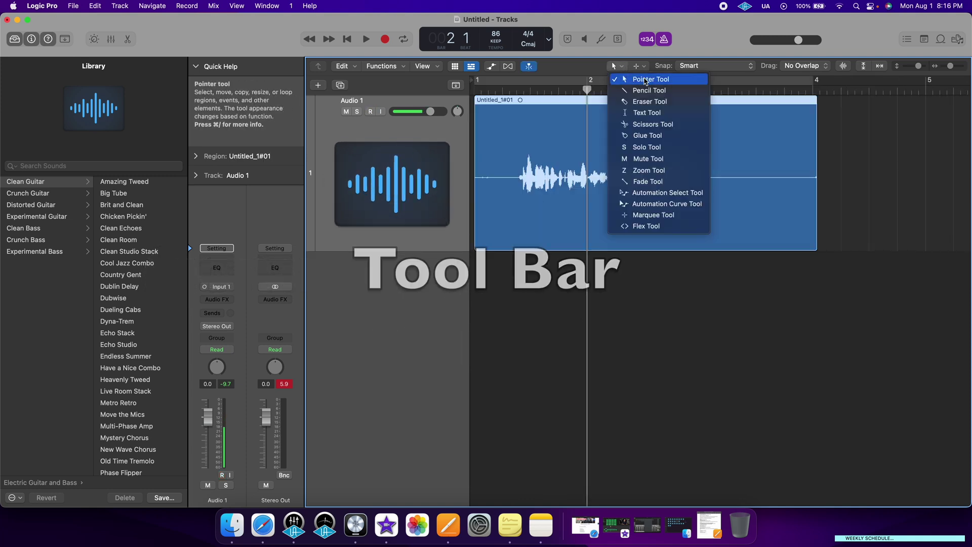
left_click(578, 103)
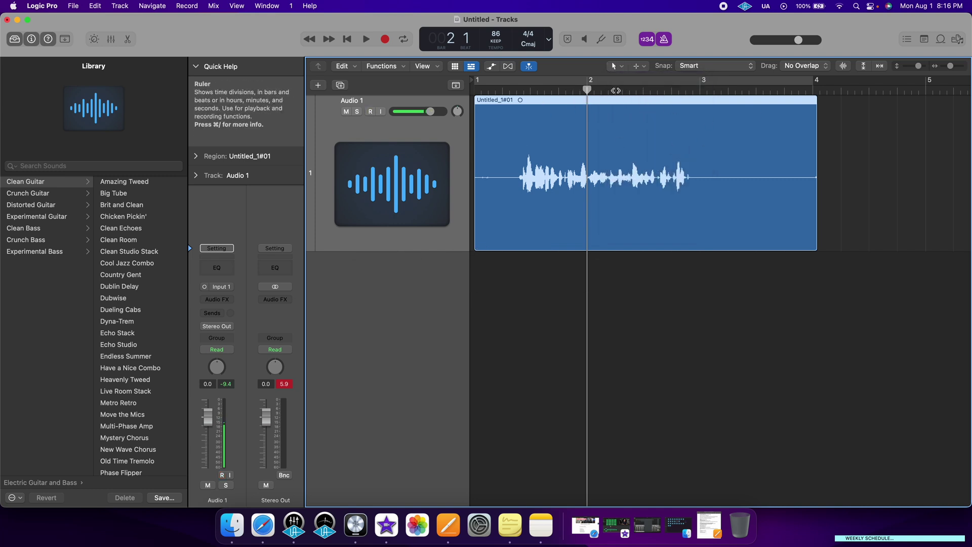
left_click(651, 84)
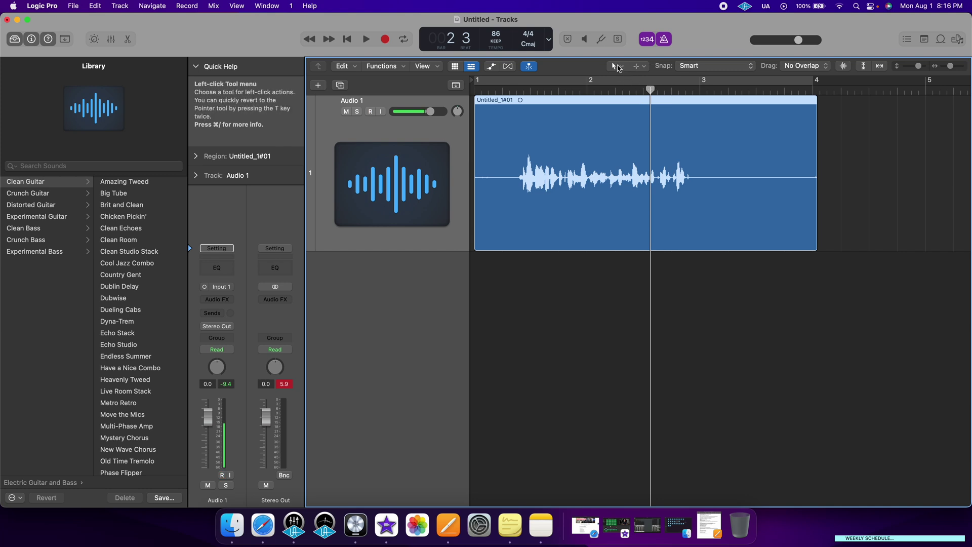
left_click_drag(644, 103, 653, 152)
left_click(614, 66)
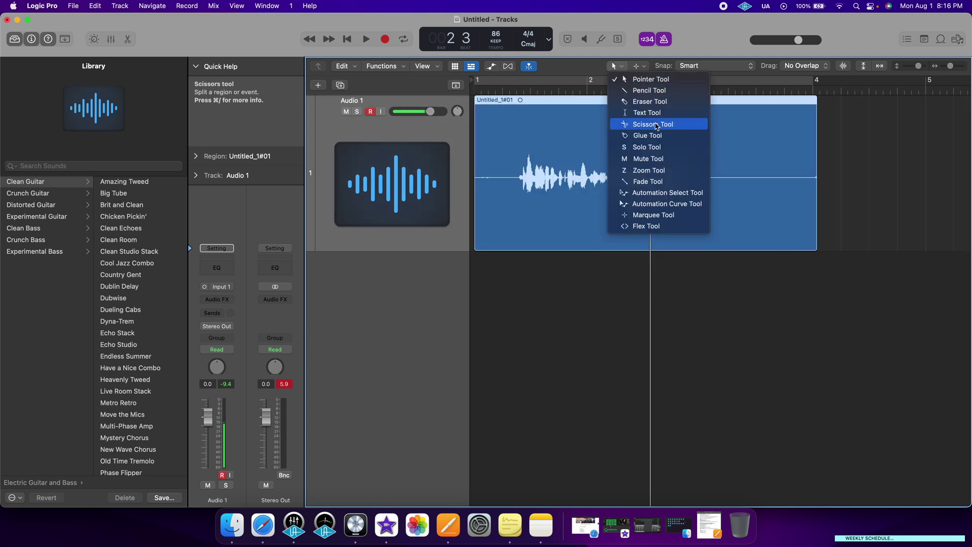
left_click(654, 124)
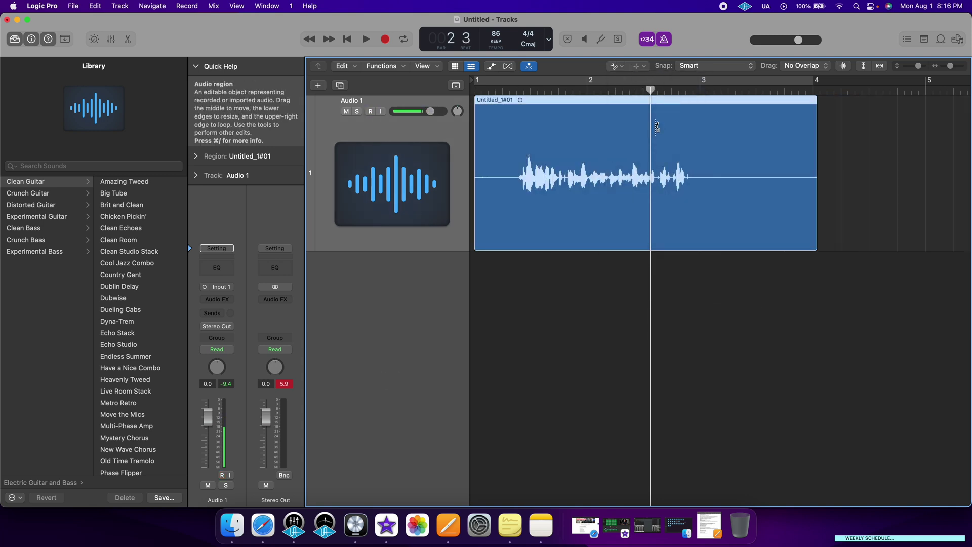
left_click(658, 167)
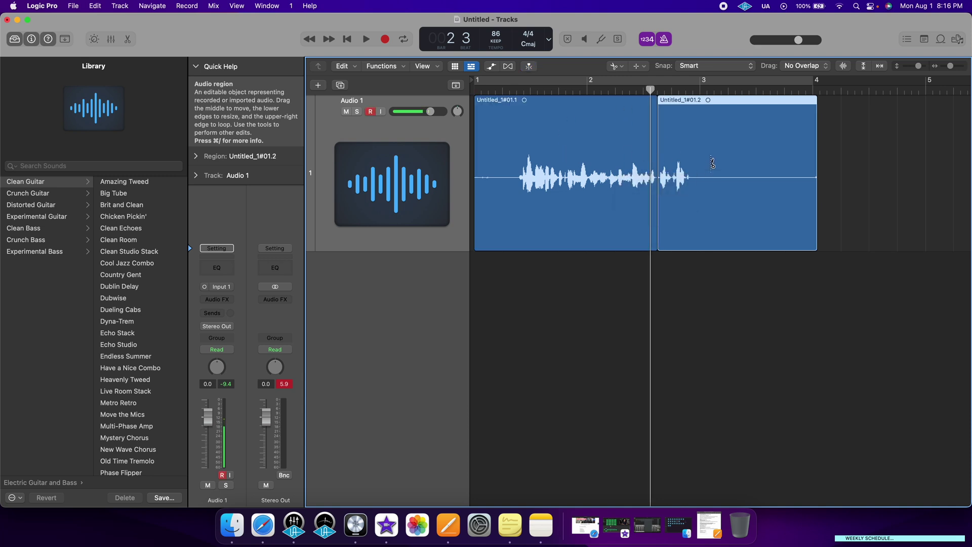
left_click(703, 167)
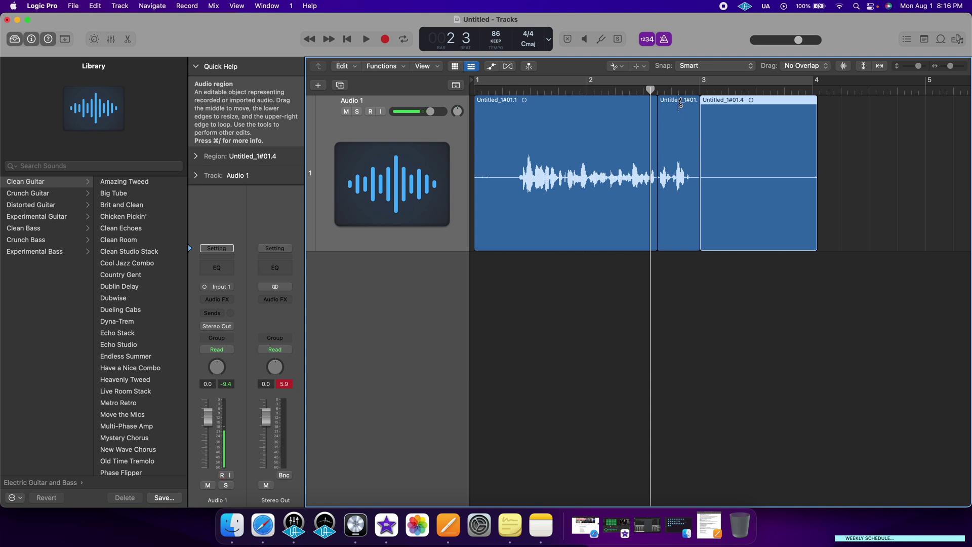
Return to the Pointer tool and delete the short middle piece Untitled_1#01.3
left_click(615, 66)
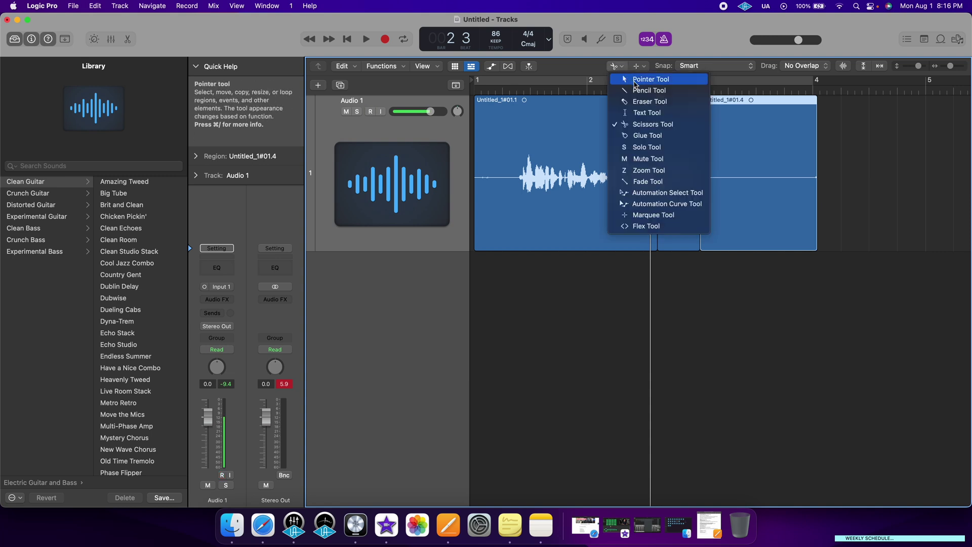
left_click(637, 80)
left_click(681, 129)
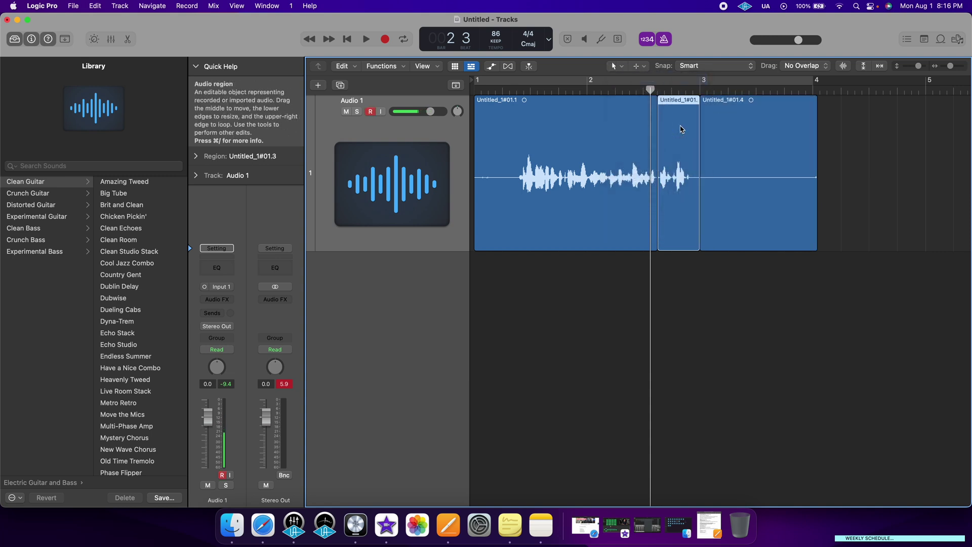
key("Delete")
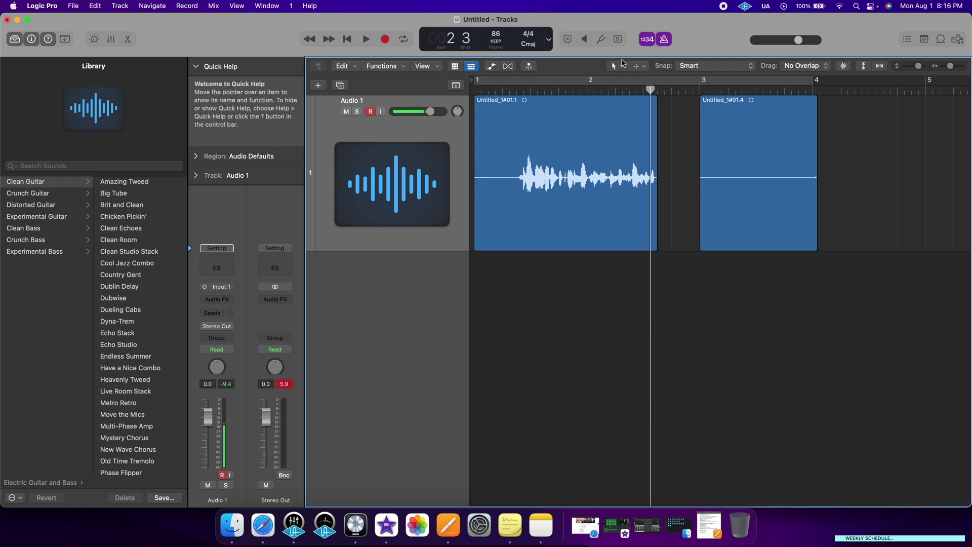
Set Scissors as the Command-click tool, keeping Pointer as the left-click tool
left_click(632, 89)
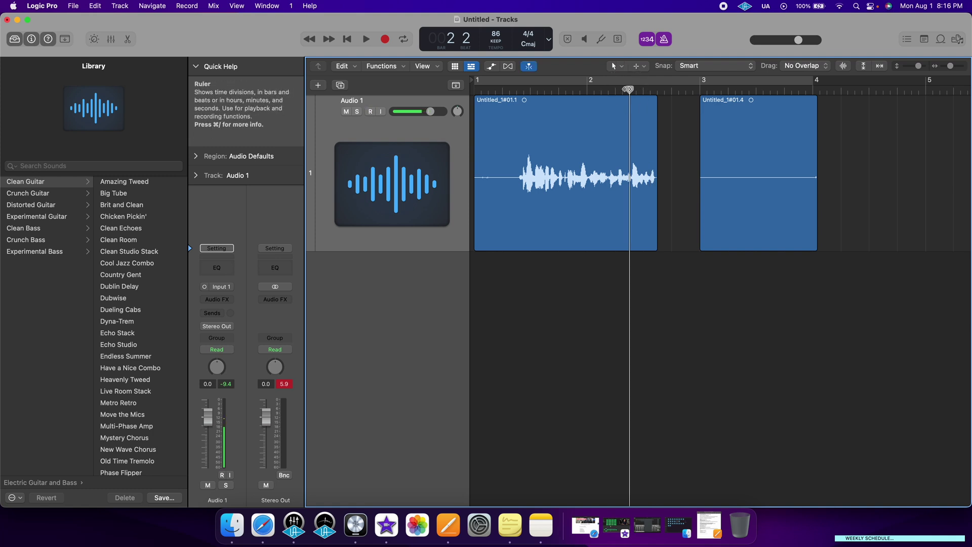
left_click(615, 65)
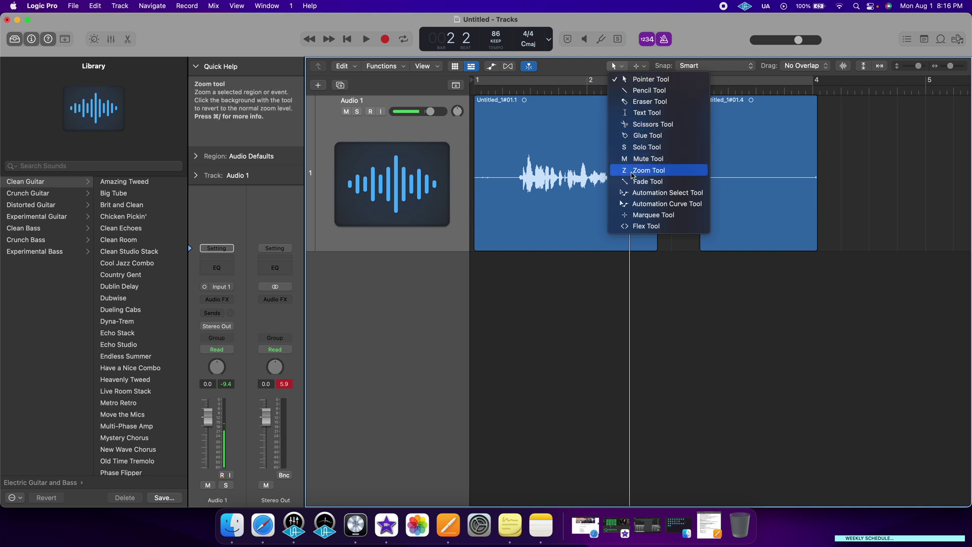
left_click(643, 89)
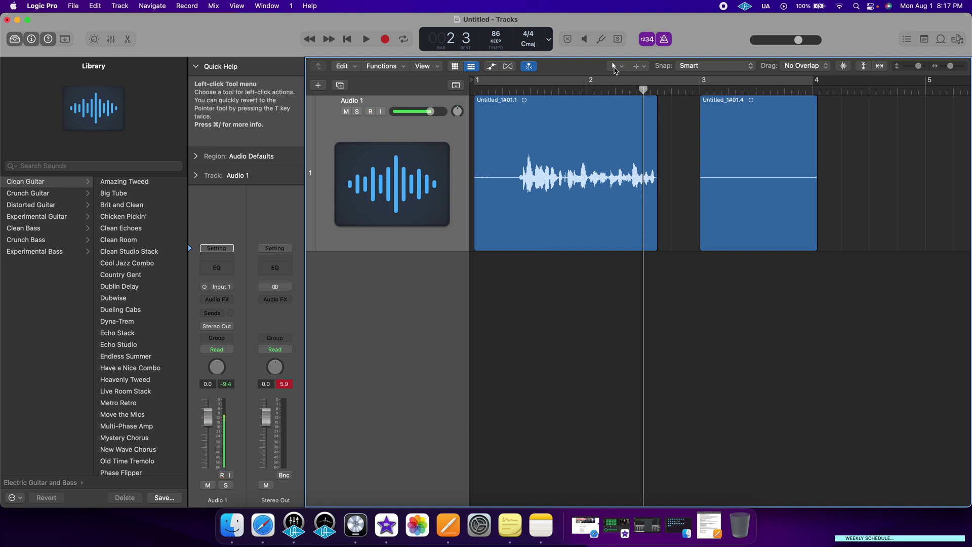
left_click(556, 90)
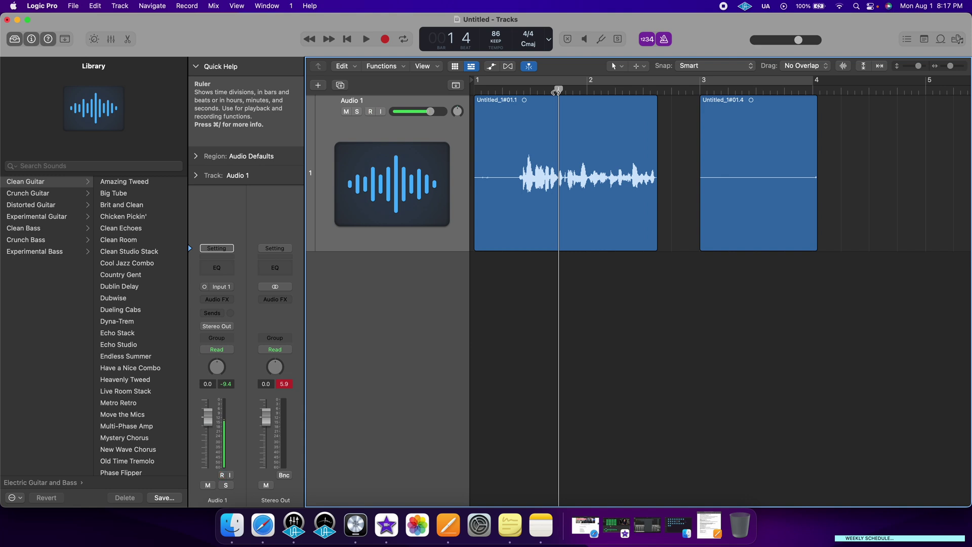
left_click(639, 66)
left_click(663, 125)
left_click(615, 90)
left_click(515, 91)
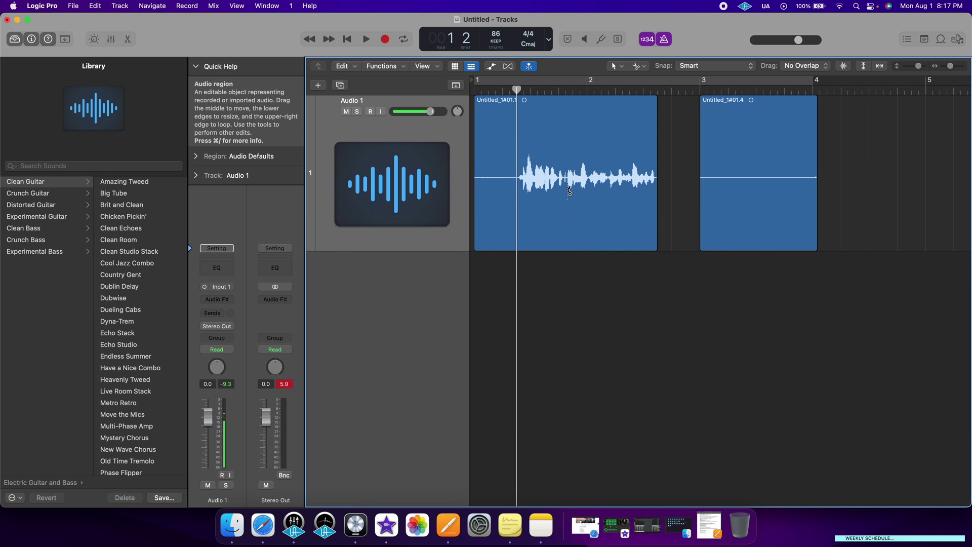
Split Untitled_1#01.4 with a Command-click and delete both halves, #01.5 and #01.6
key("ctrl+r")
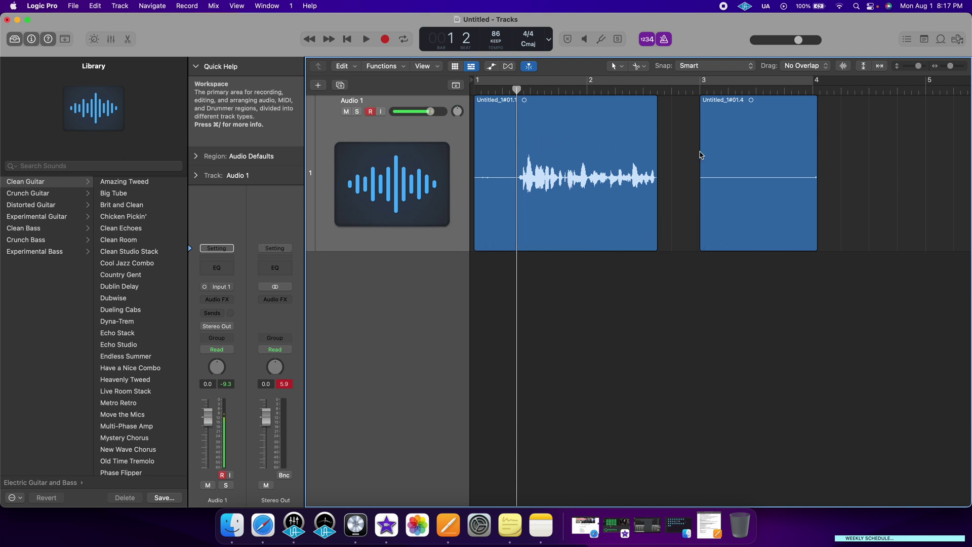
left_click(754, 152)
left_click(723, 149)
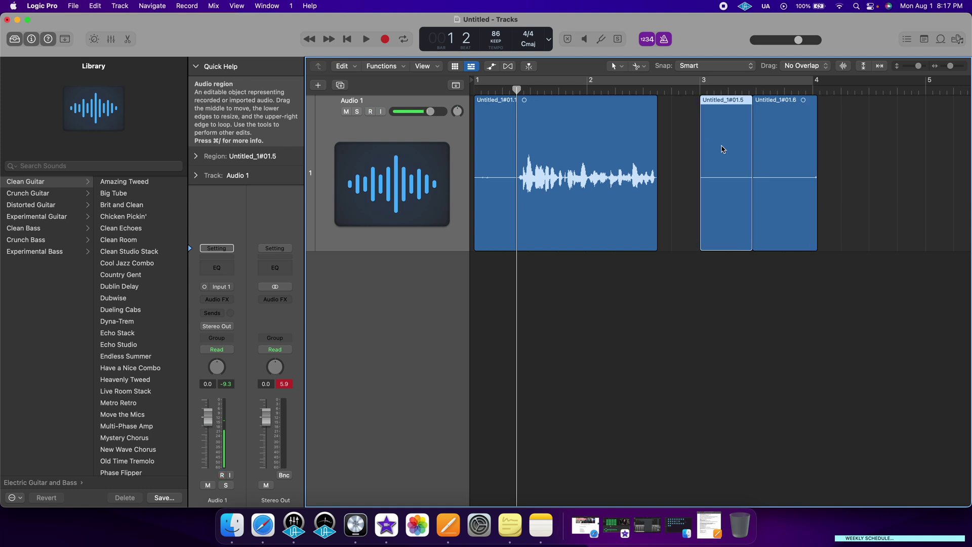
key("Delete")
left_click(799, 158)
key("Delete")
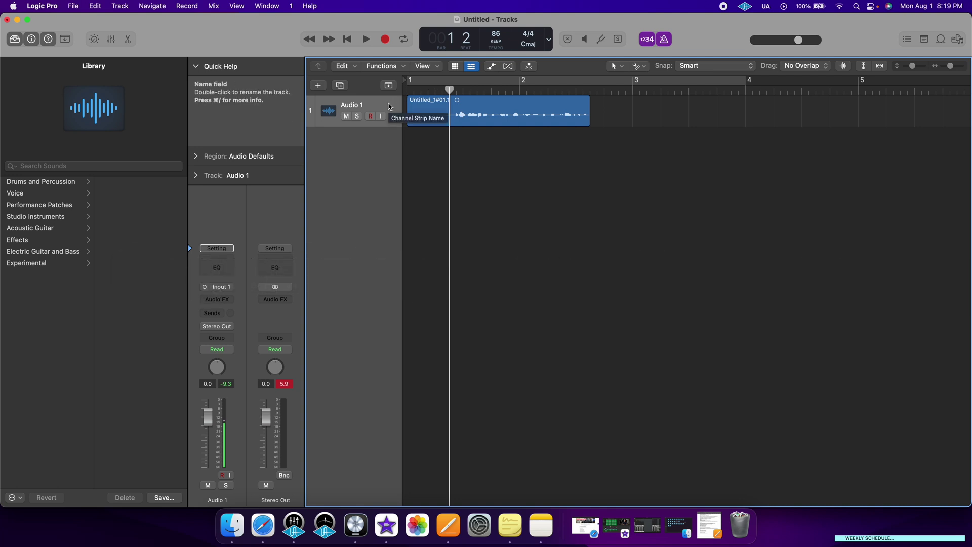
Create ten new audio tracks with Option+Command+N
key("alt+super+n")
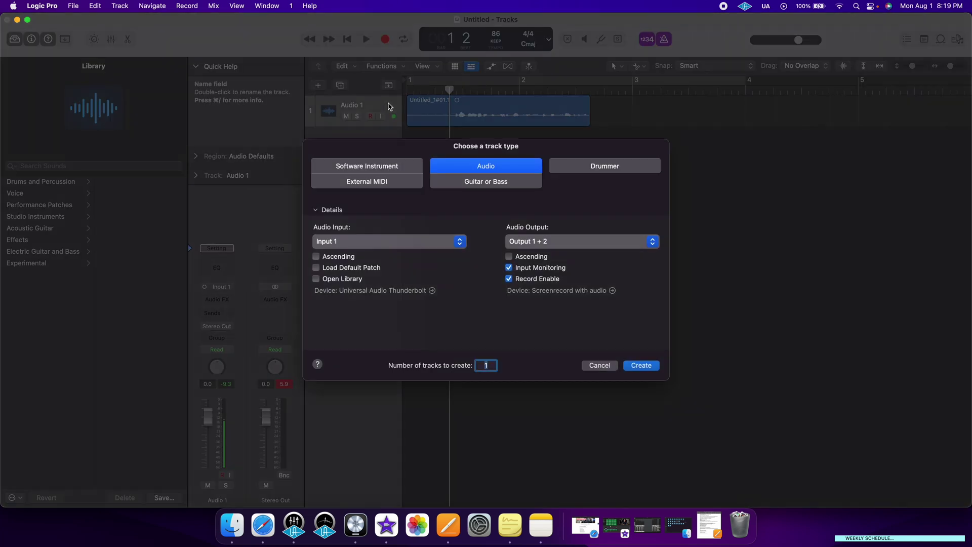
key("Return")
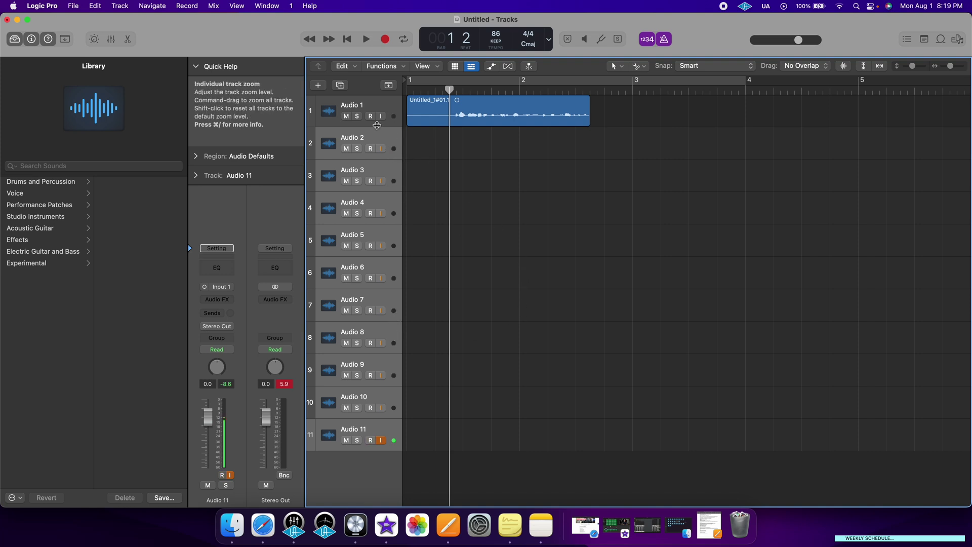
Give Audio 1 a person icon and Audio 2 a bass icon
left_click(333, 115)
left_click(332, 114, "ctrl")
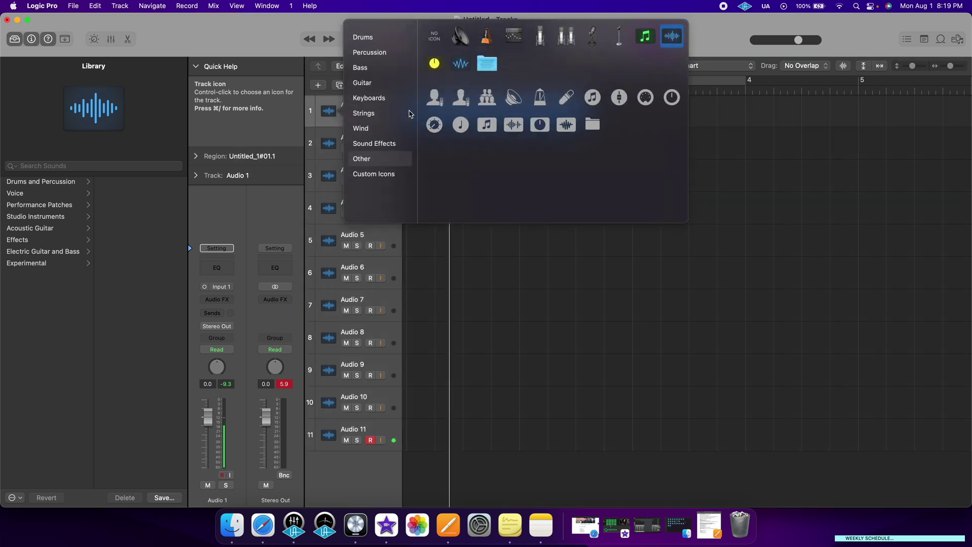
left_click(461, 99)
left_click(334, 145)
left_click(335, 145, "ctrl")
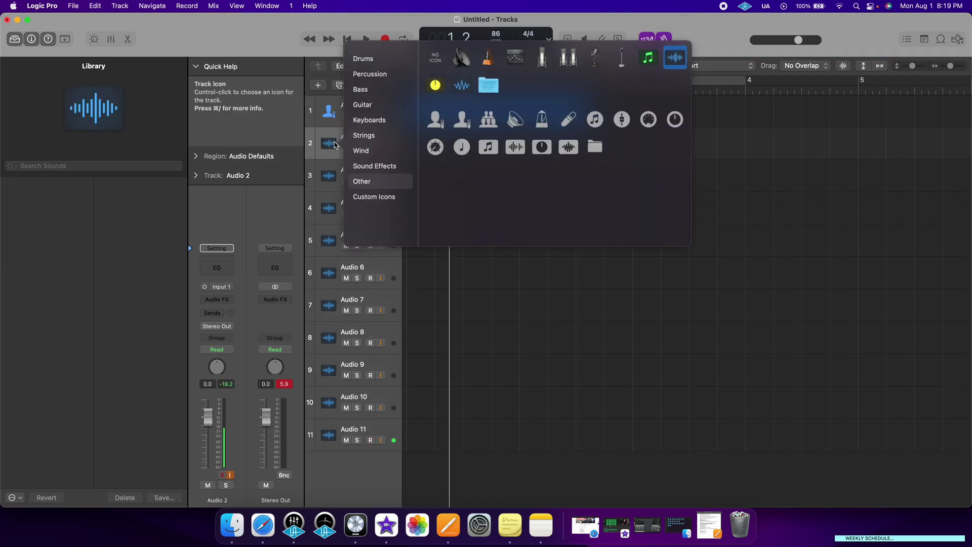
left_click(391, 93)
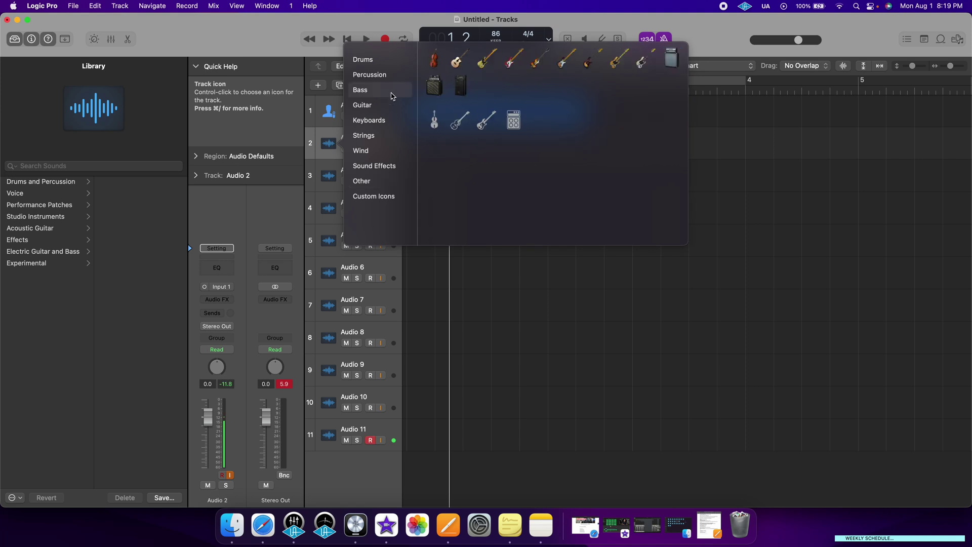
left_click(434, 66)
Give Audio 3 a drumsticks icon and Audio 4 an acoustic guitar icon
left_click(329, 176)
left_click(329, 176, "ctrl")
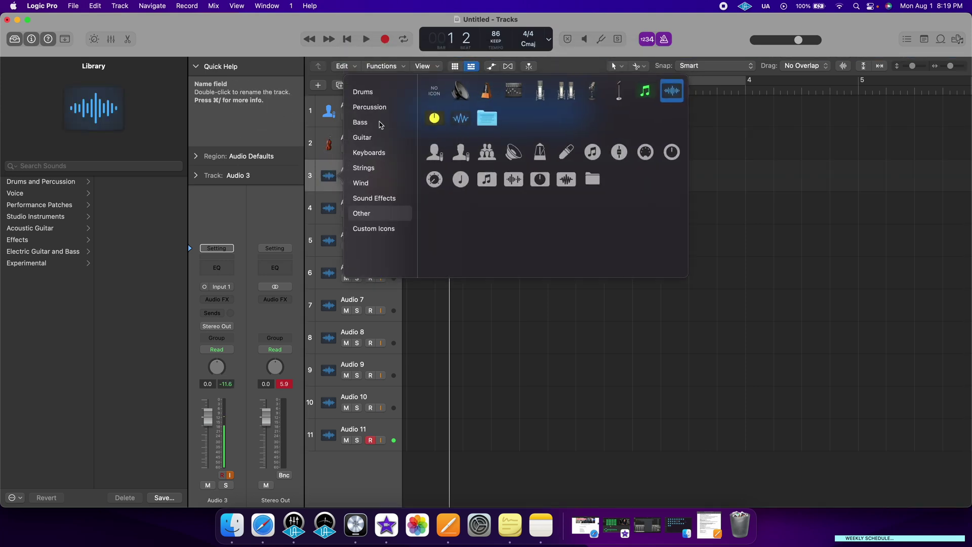
left_click(390, 107)
left_click(461, 92)
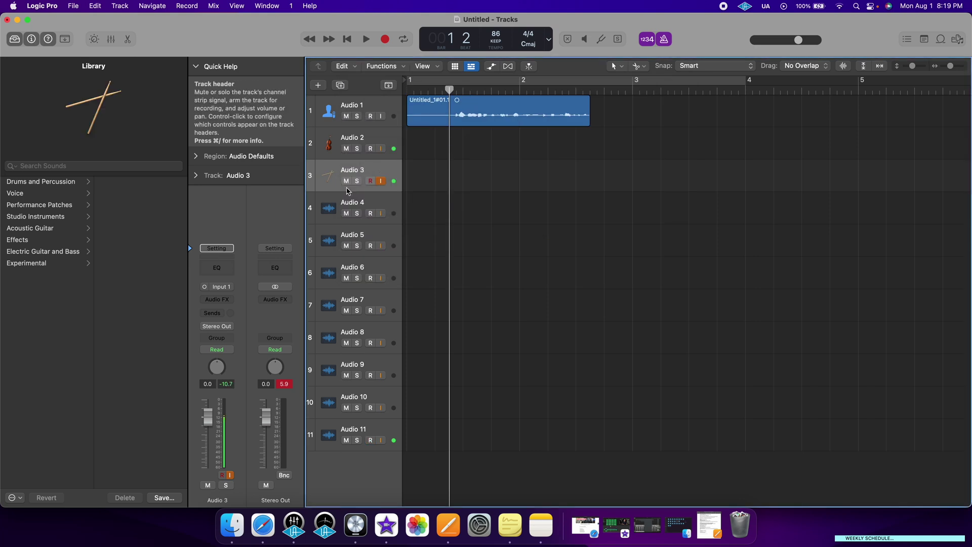
left_click(328, 208, "ctrl")
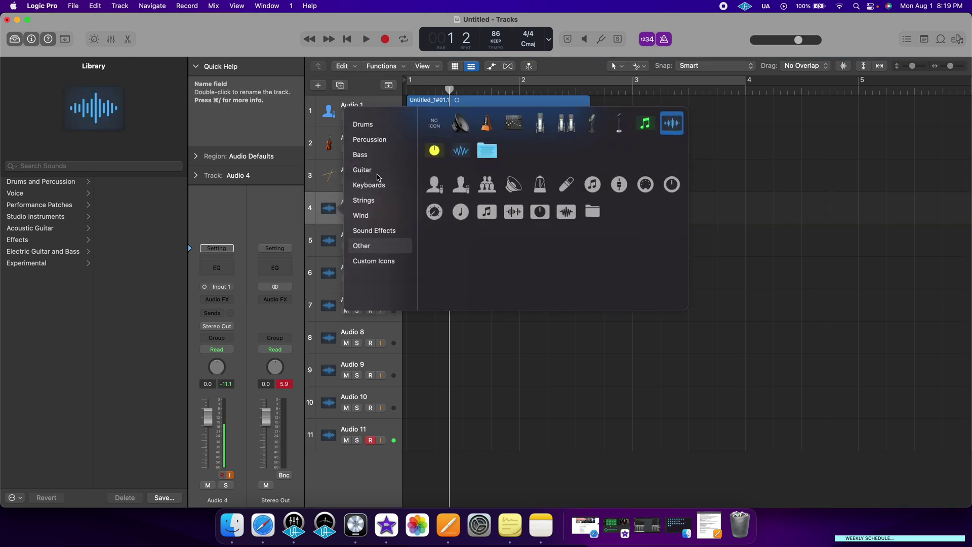
left_click(380, 173)
left_click(463, 123)
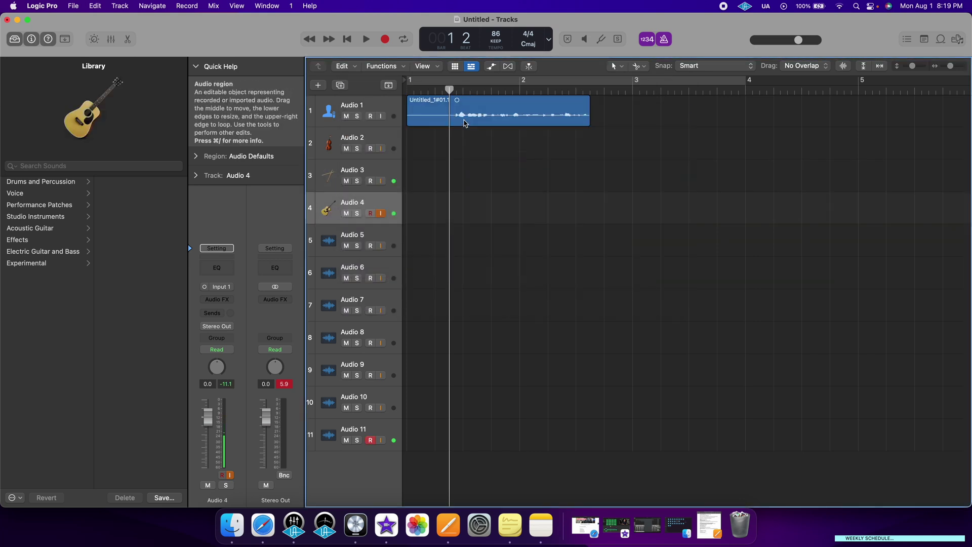
left_click(490, 109)
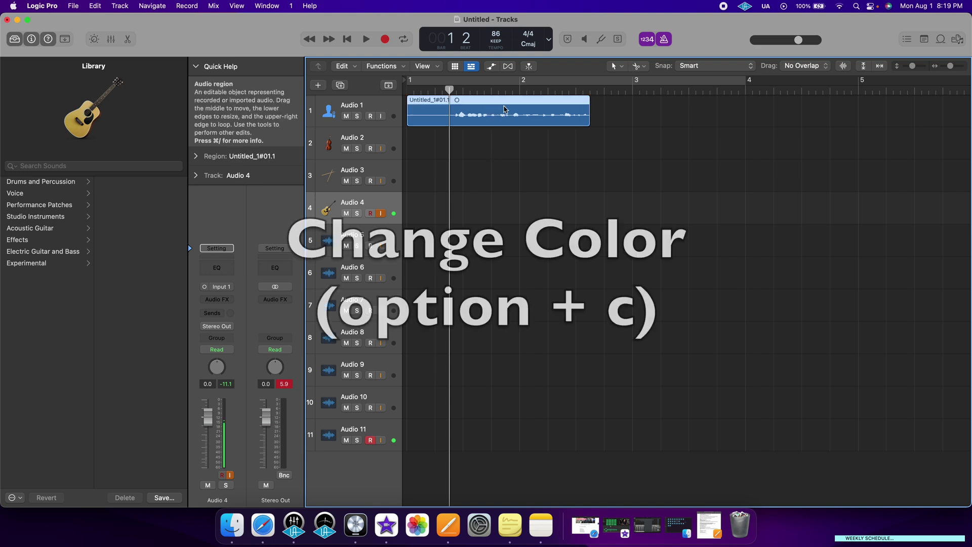
Color the Untitled_1#01.1 region green from the Option+C palette, then reveal the global tracks
key("alt+c")
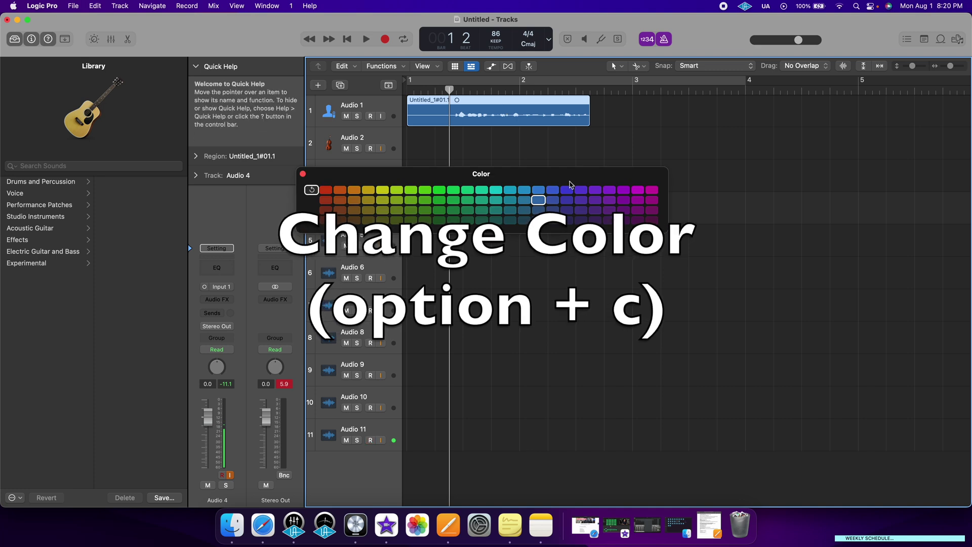
left_click(637, 192)
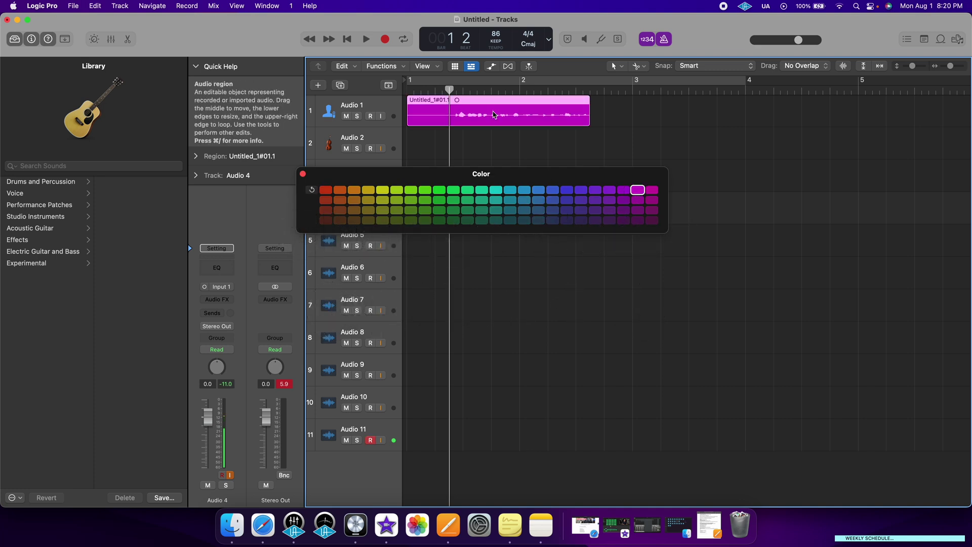
left_click(544, 139)
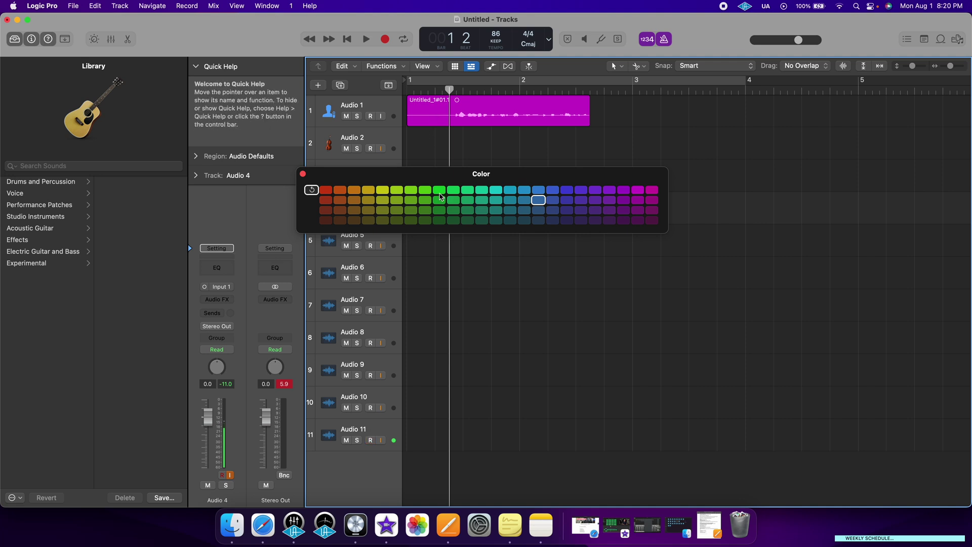
left_click(461, 114)
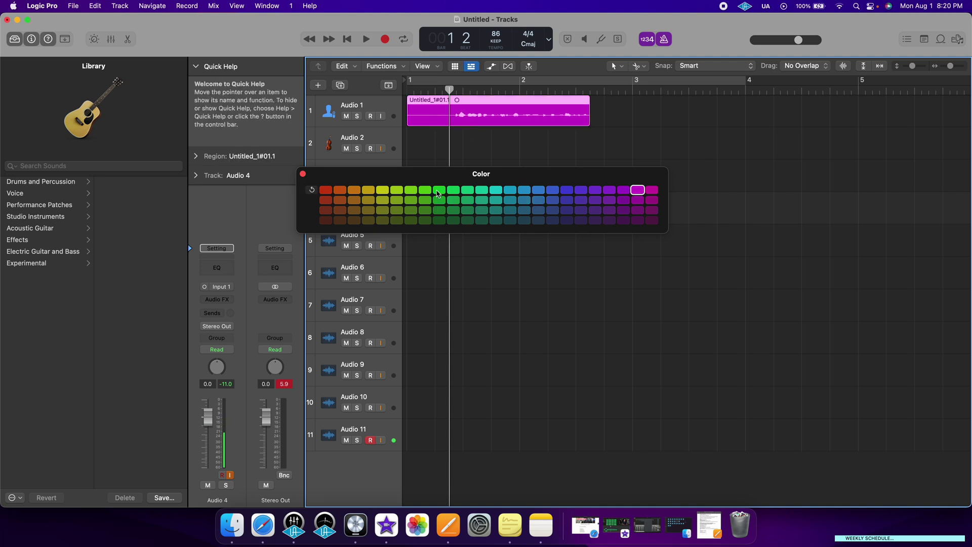
left_click(439, 192)
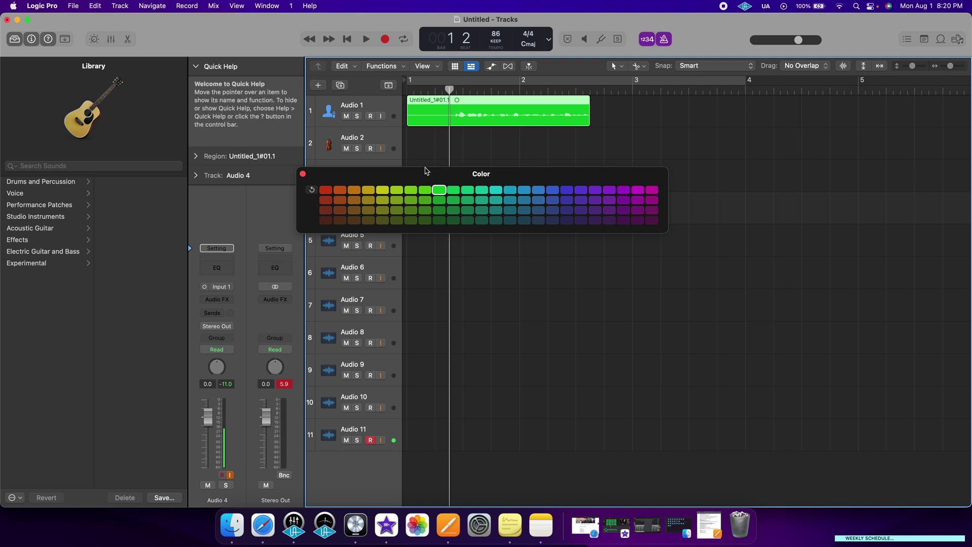
left_click(479, 151)
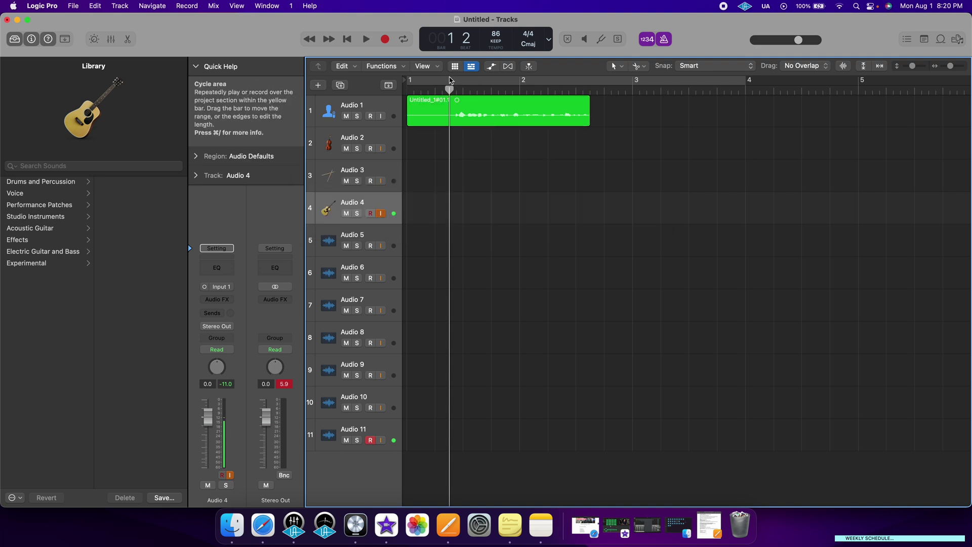
left_click(391, 86)
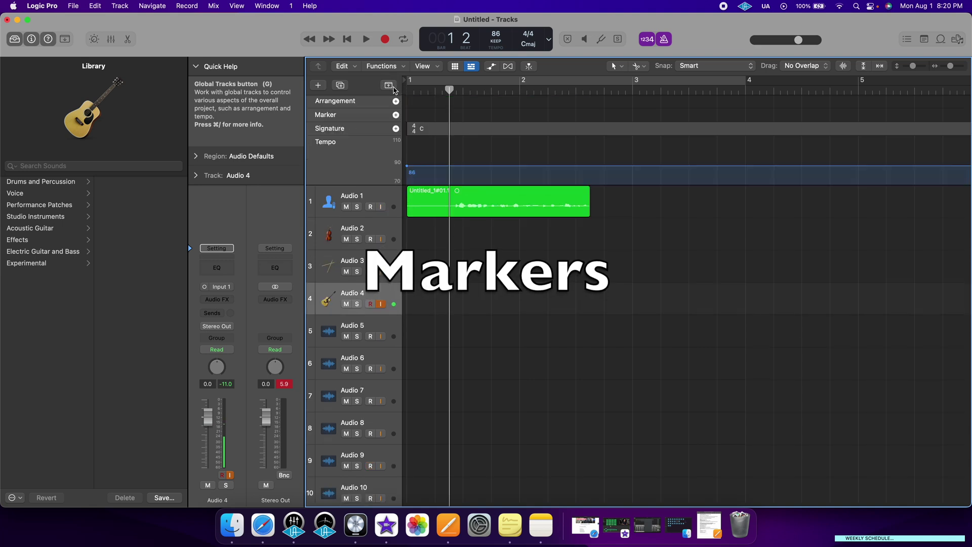
Add a marker near the song start and name it 'intro'
left_click(393, 87)
left_click(389, 86)
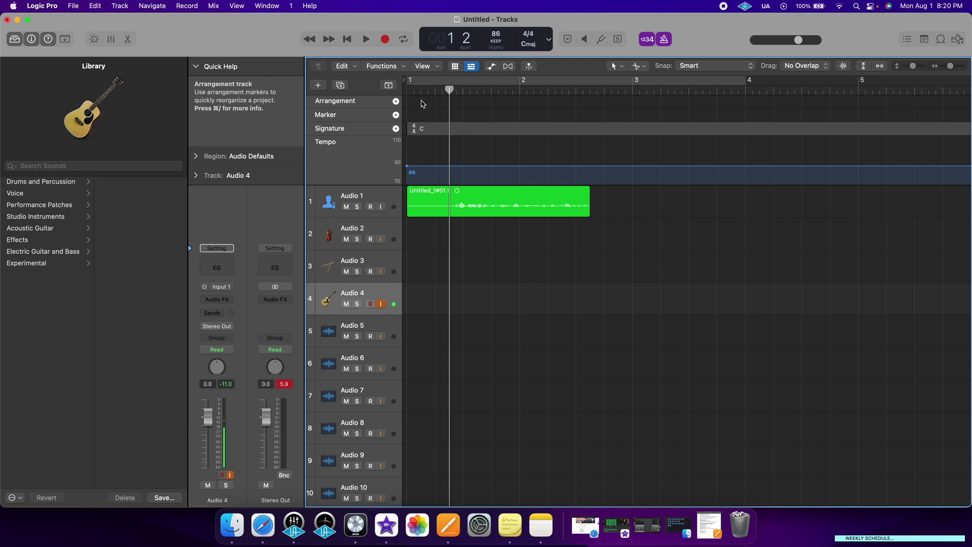
mouse_move(449, 89)
left_mouse_down()
mouse_move(414, 90)
mouse_move(448, 90)
left_mouse_up()
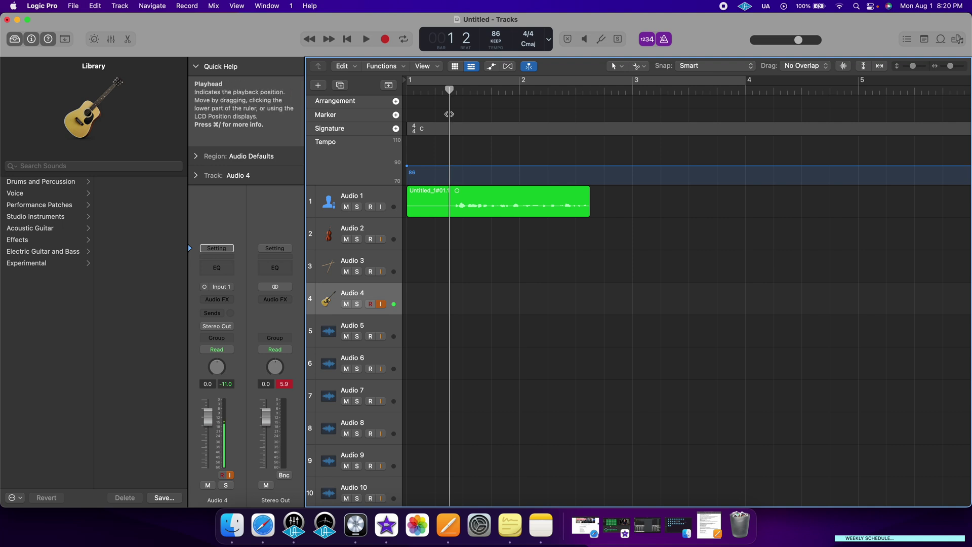
left_click(397, 116)
double_click(471, 116)
type("intro")
key("Return")
Add a second marker at bar 2 beat 3 and name it 'verse'
left_click(576, 91)
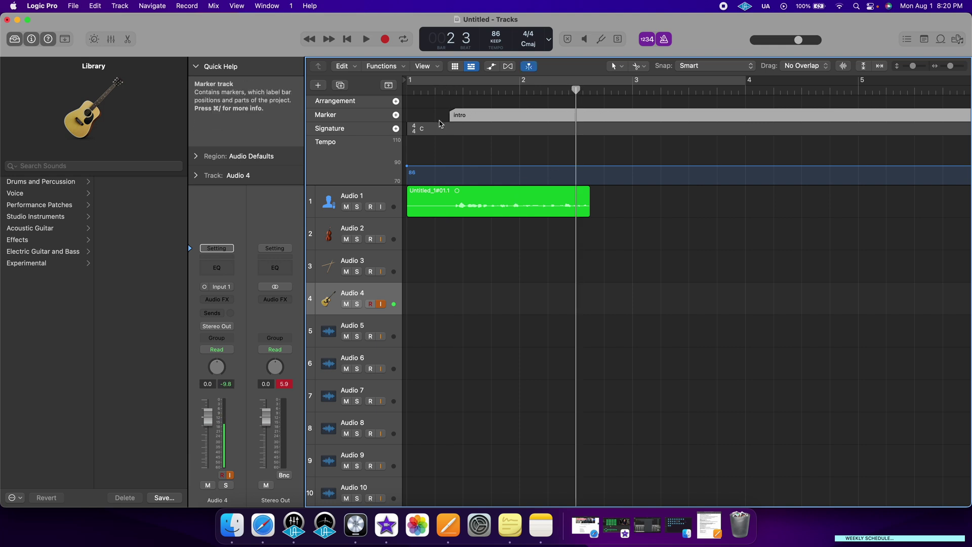
left_click(396, 115)
double_click(592, 115)
type("verse")
key("Return")
Colour the intro marker blue and the verse marker magenta, then zoom out to bars 1–31
left_click(538, 118)
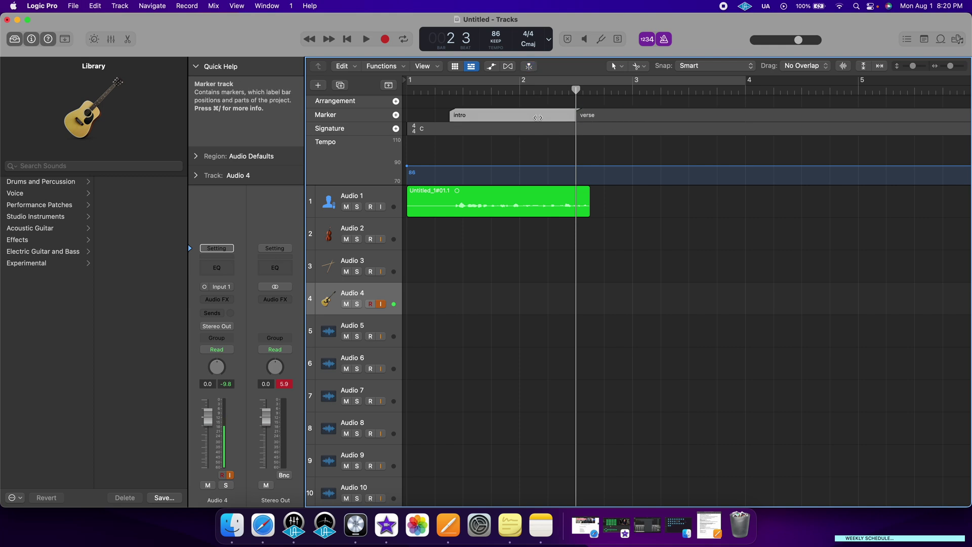
key("alt+c")
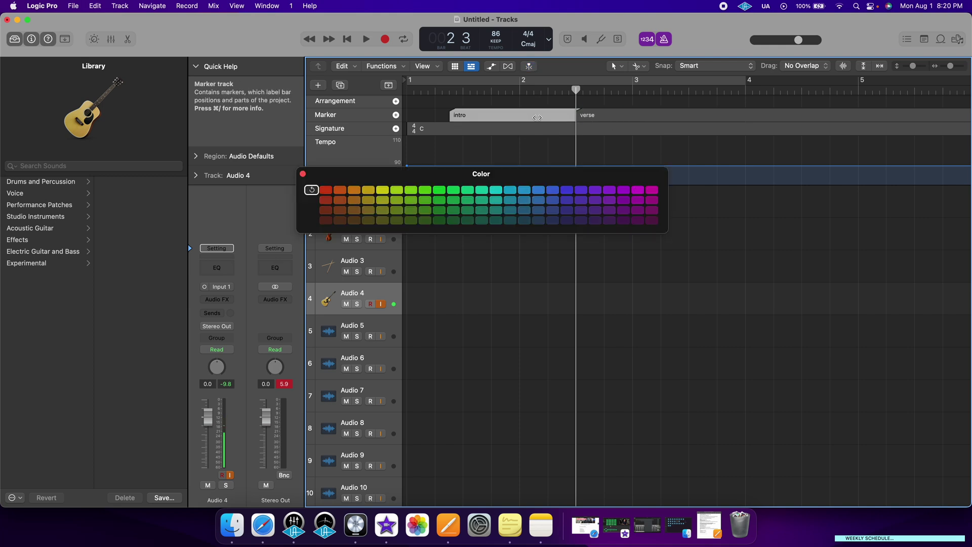
left_click(538, 191)
left_click(641, 114)
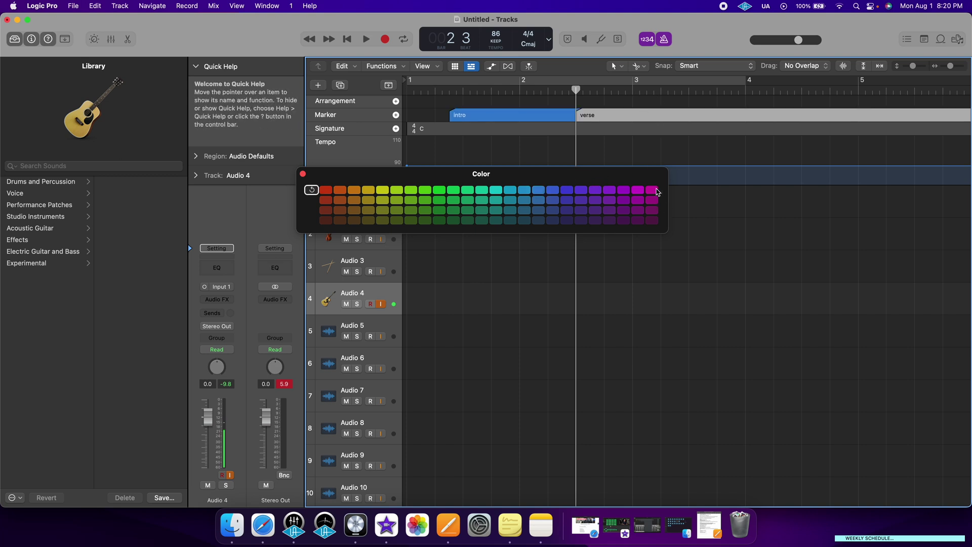
left_click(652, 190)
left_click(302, 174)
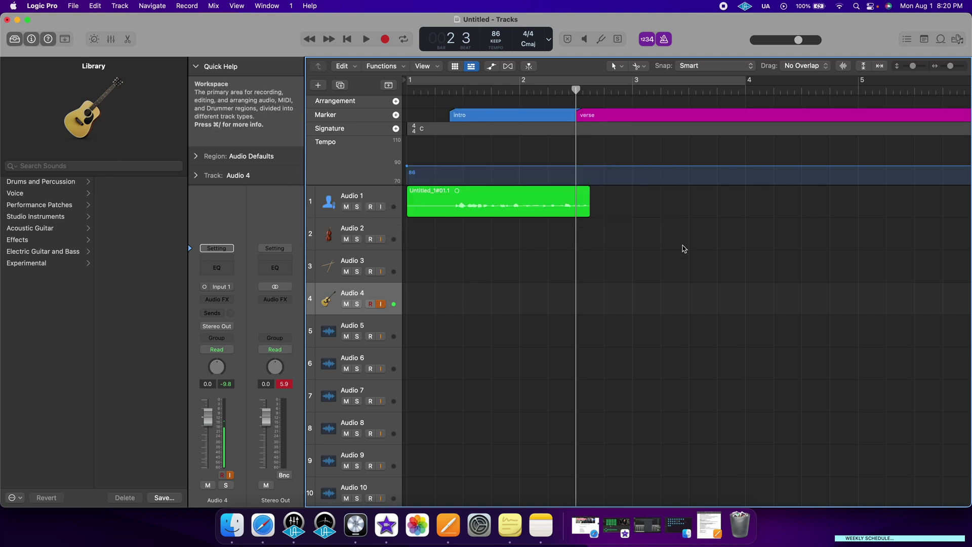
key("super+Left")
key("super+Left")
key("super+Left")
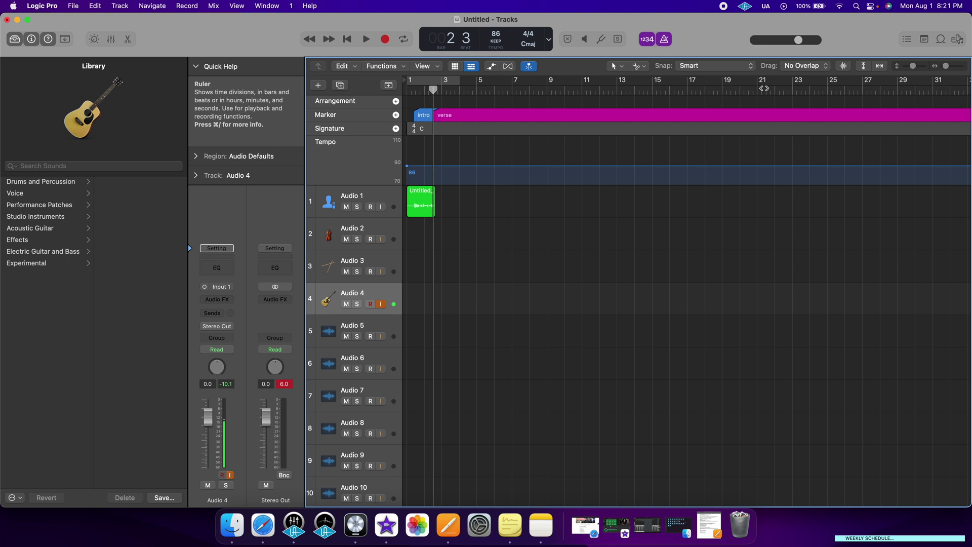
left_click(494, 89)
left_click(620, 93)
left_click(705, 90)
left_click(441, 89)
left_click(429, 90)
left_click(574, 90)
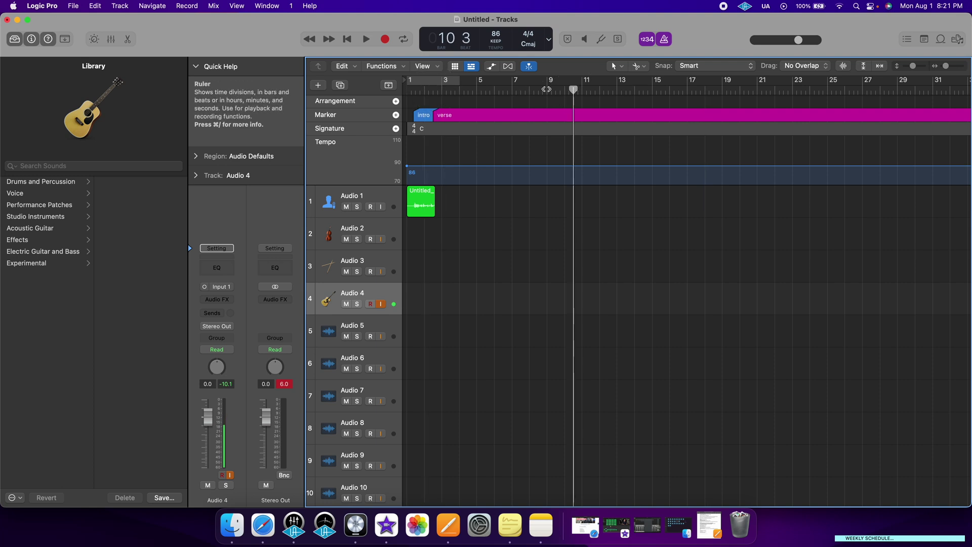
left_click(444, 90)
left_click(434, 90)
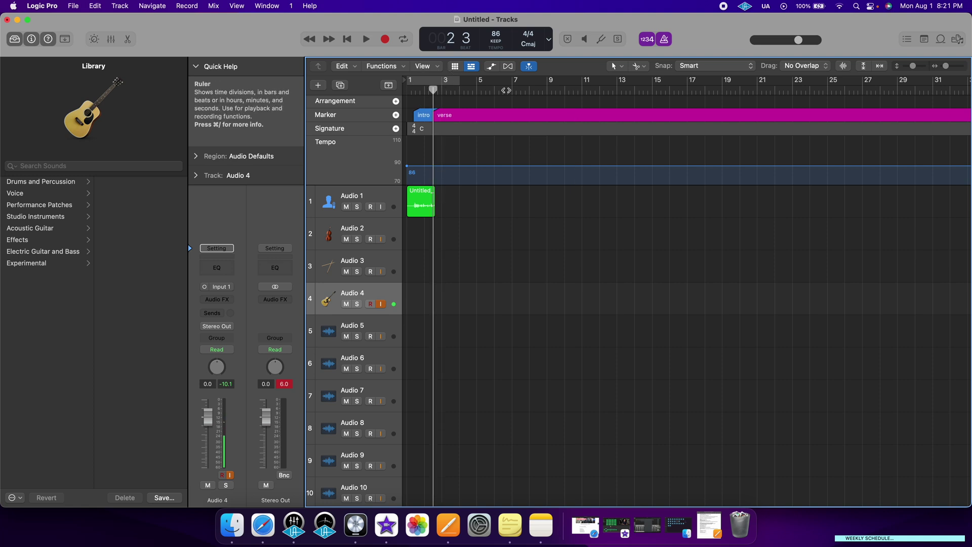
scroll(535, 215, "down", 3)
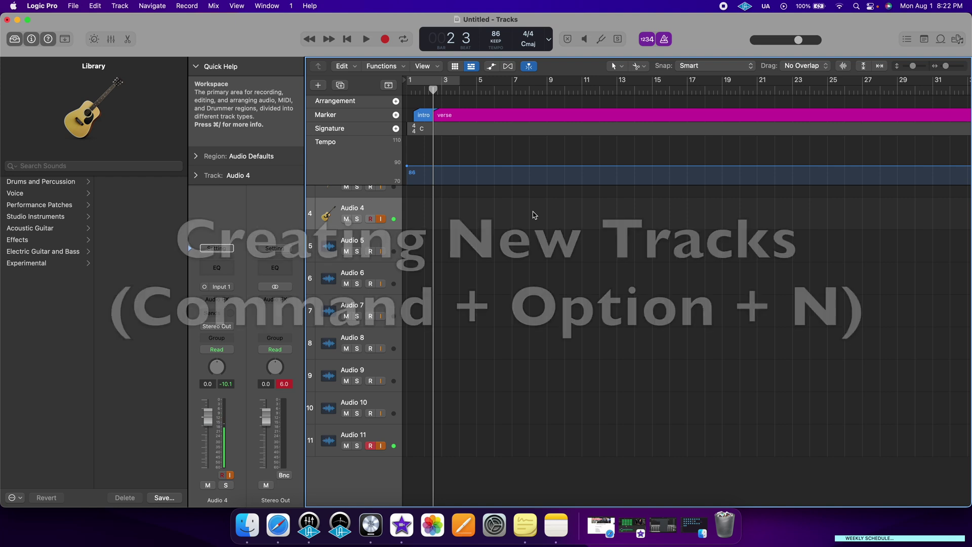
Create one new Audio track on Input 1 and Output 1 + 2
key("super+alt+n")
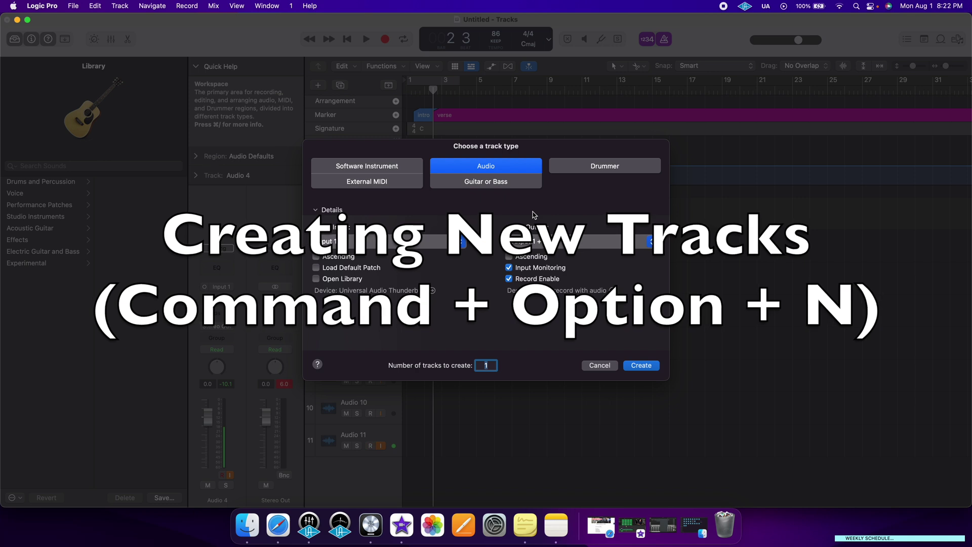
left_click(642, 365)
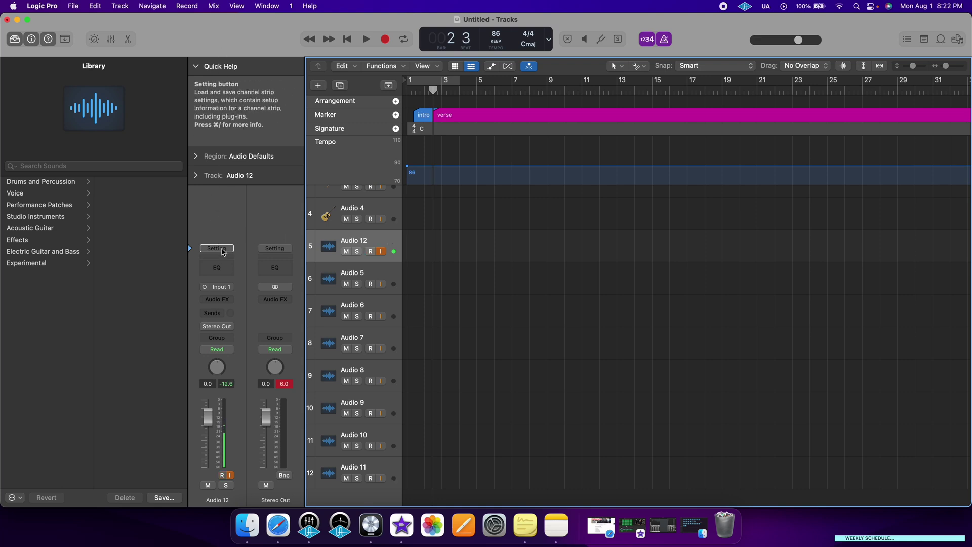
Insert a mono Compressor from Dynamics on Audio 12's Audio FX slot
left_click(219, 300)
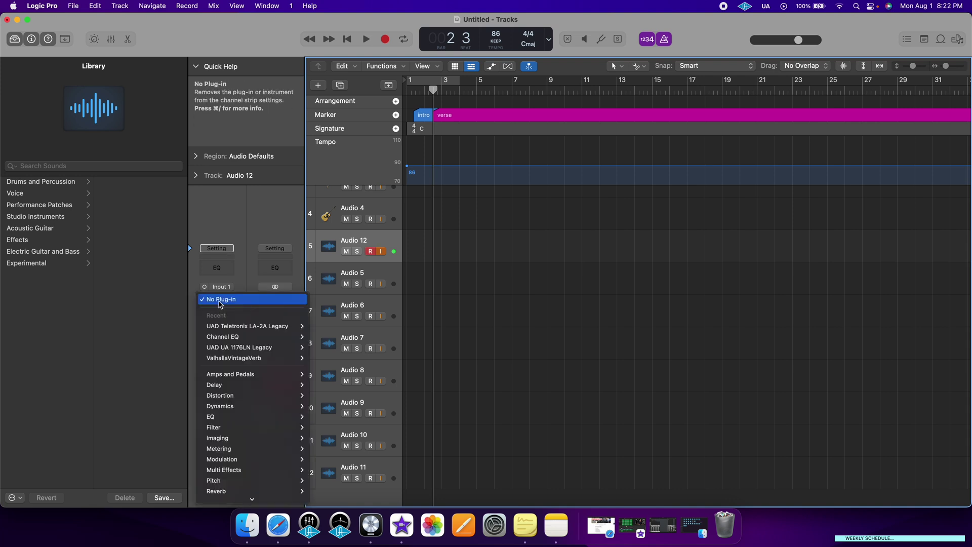
mouse_move(282, 409)
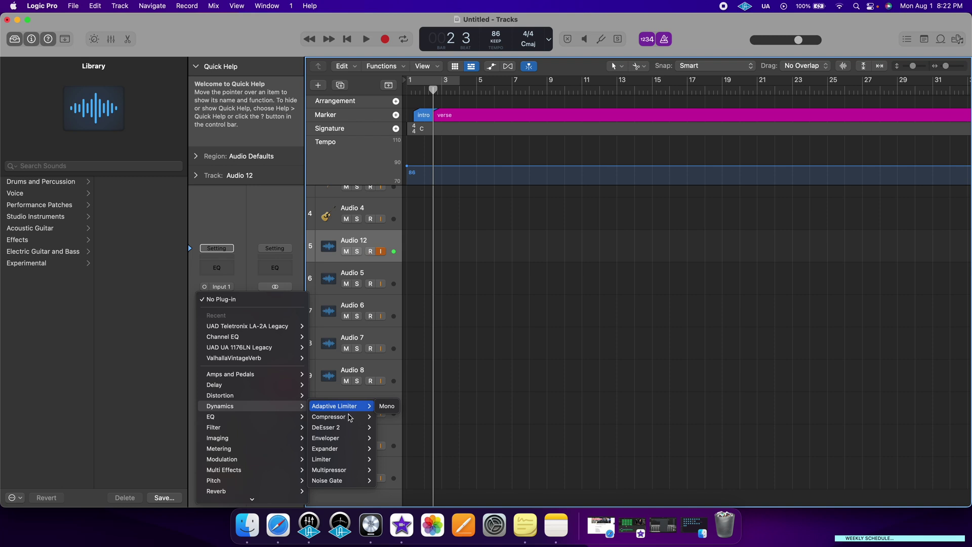
left_click(383, 418)
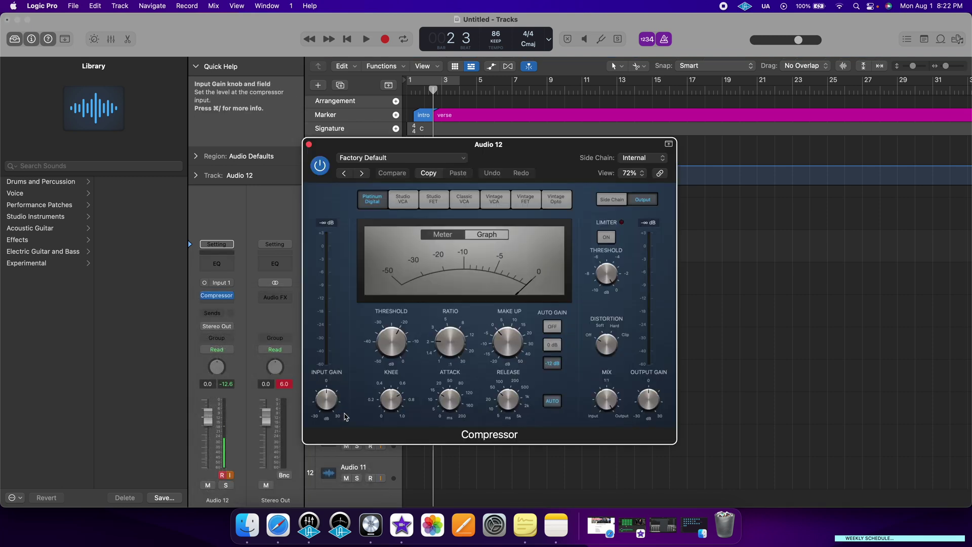
left_click(309, 145)
Arm Audio 12 for recording and bring up the Output 1-2 bounce at 24-bit AIFF
key("alt+ctrl+r")
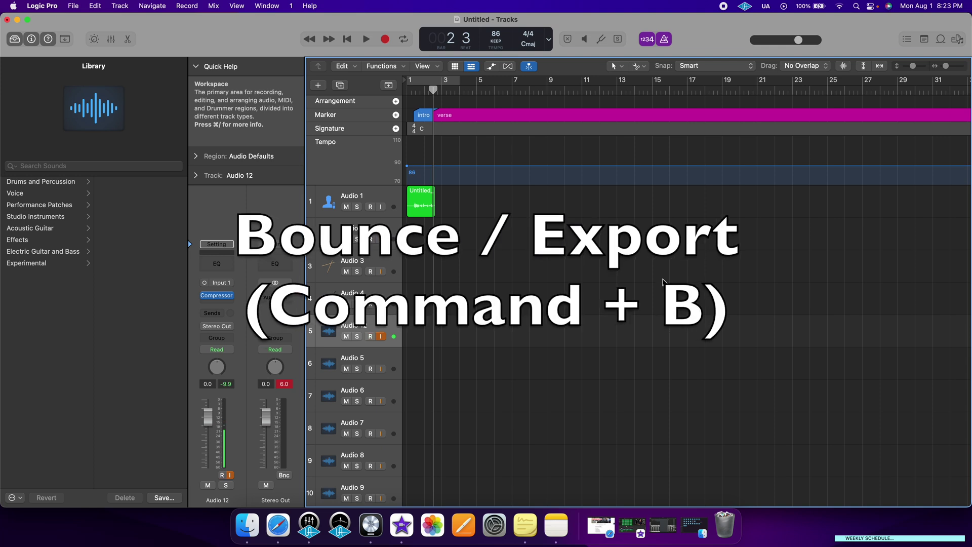
key("super+b")
left_click(630, 292)
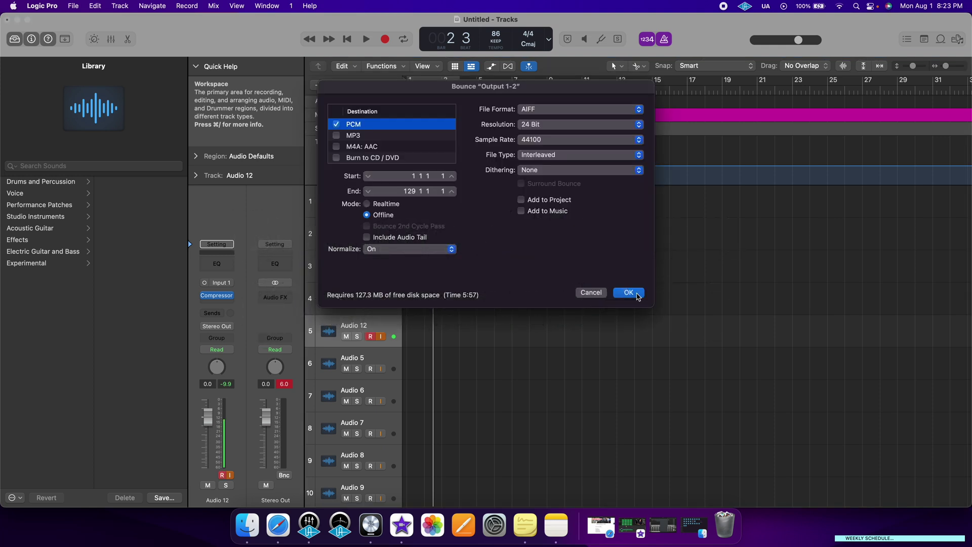